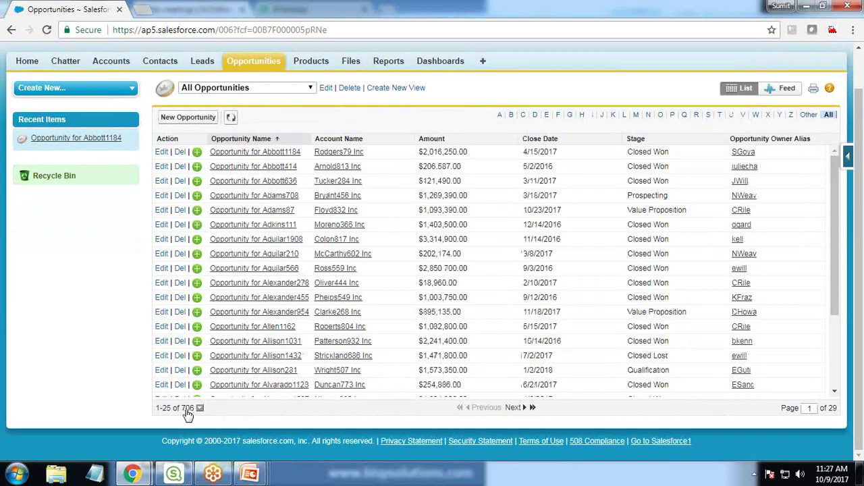
Step: Switch to the Sample app's load script in Qlik Sense Desktop and add a script section named SalesforceData
scroll(631, 202, up, 2)
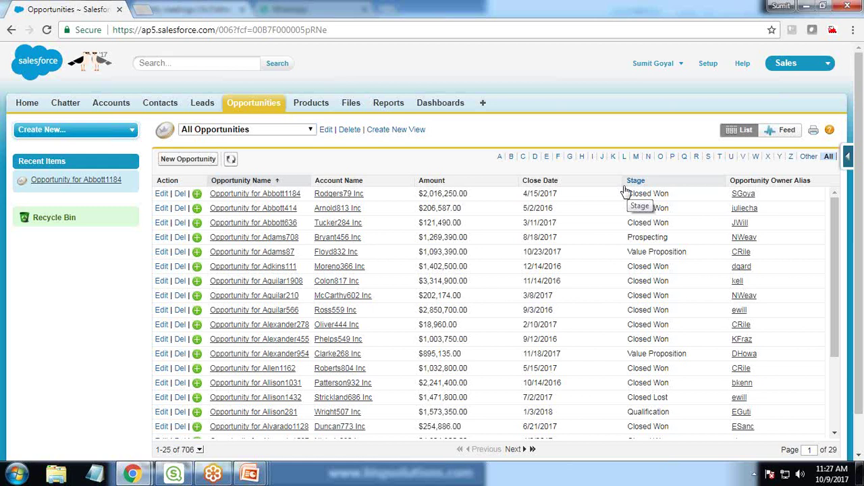
click(175, 476)
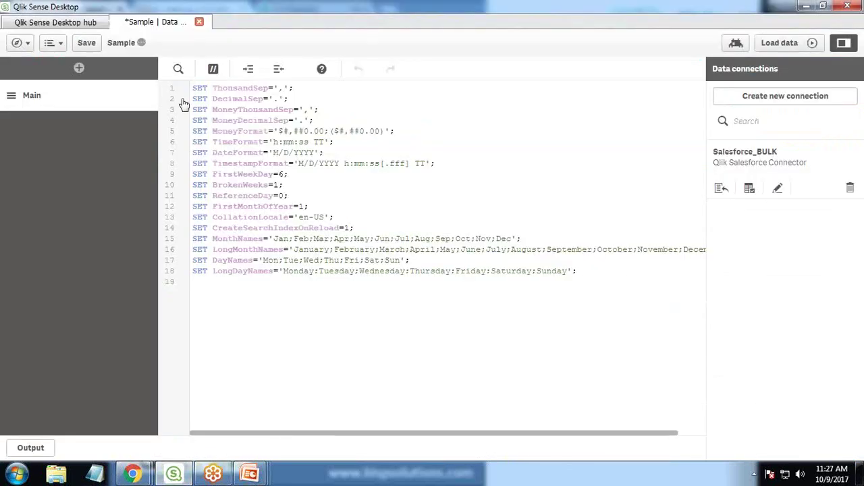
click(79, 69)
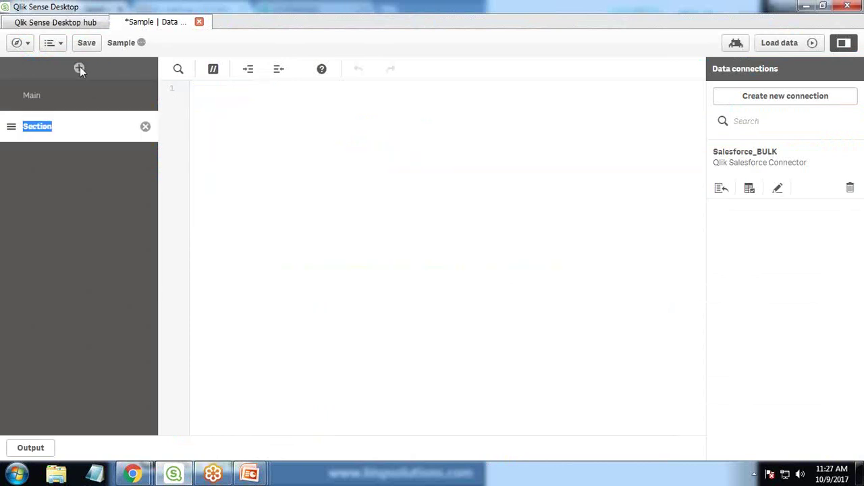
text(SalesforceData)
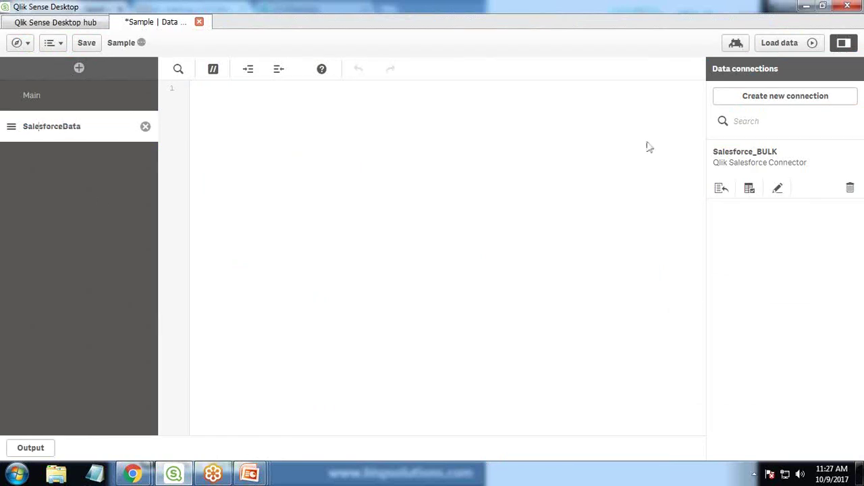
Step: Delete the existing Salesforce_BULK data connection and start a new connection with the Qlik Salesforce Connector
click(850, 187)
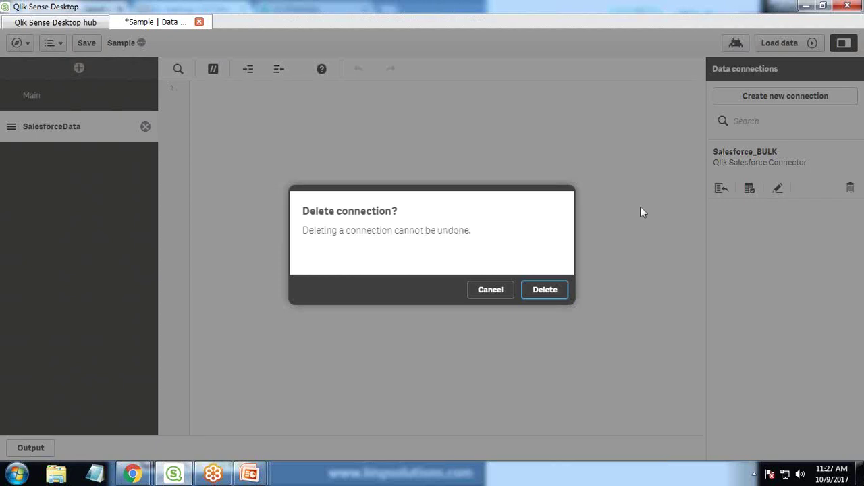
click(544, 291)
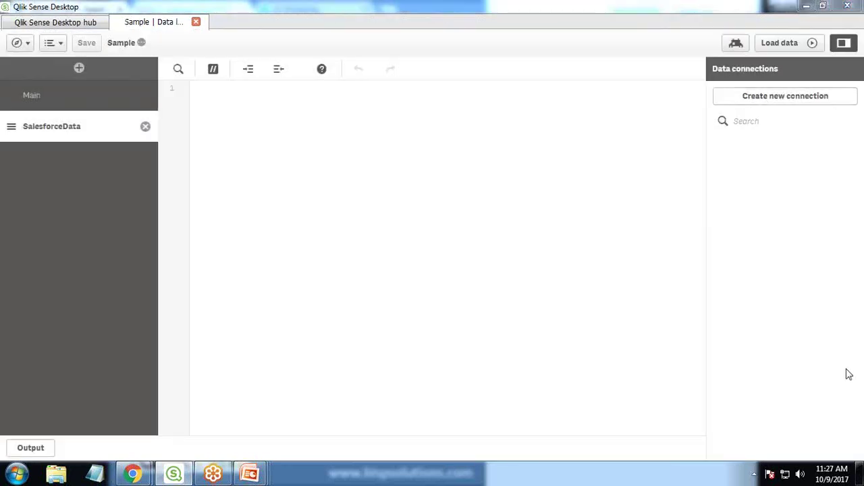
click(780, 102)
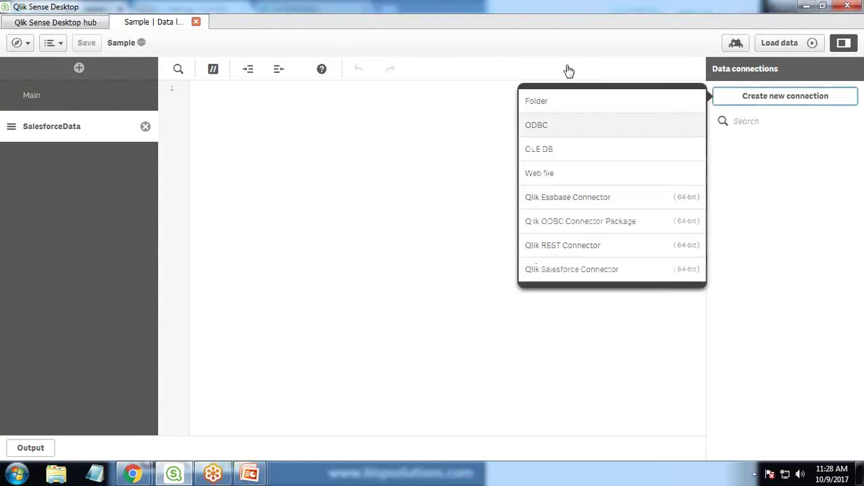
click(594, 275)
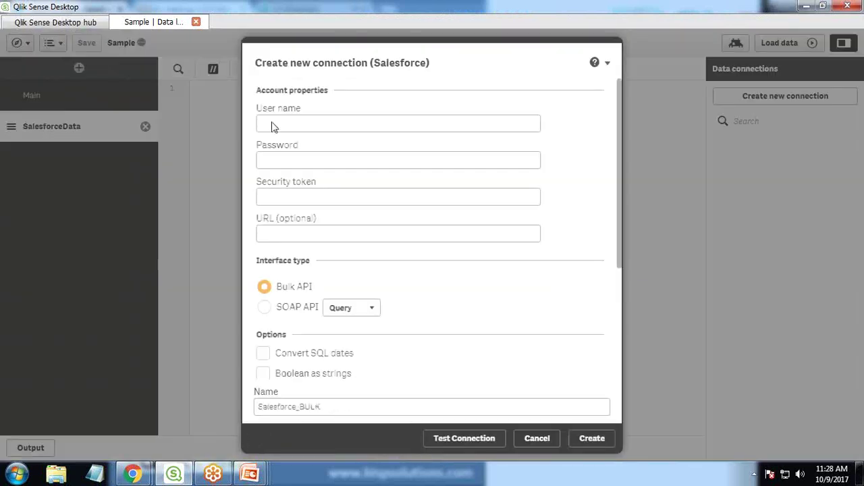
click(287, 120)
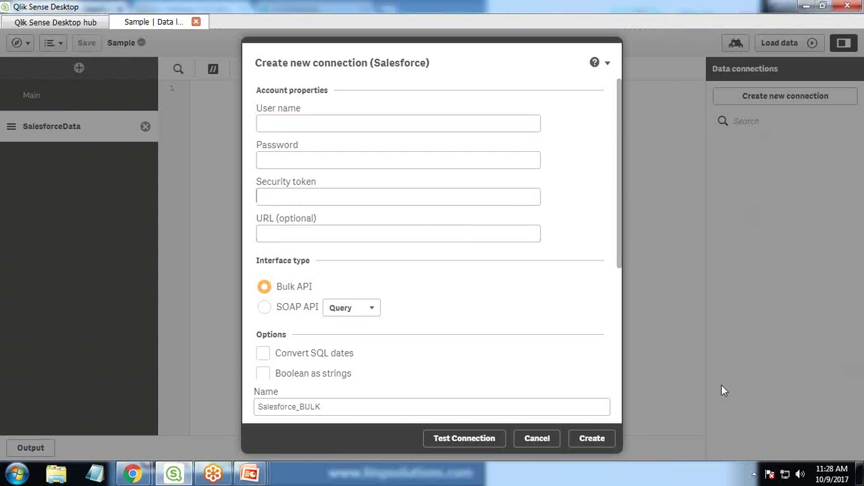
key(Tab)
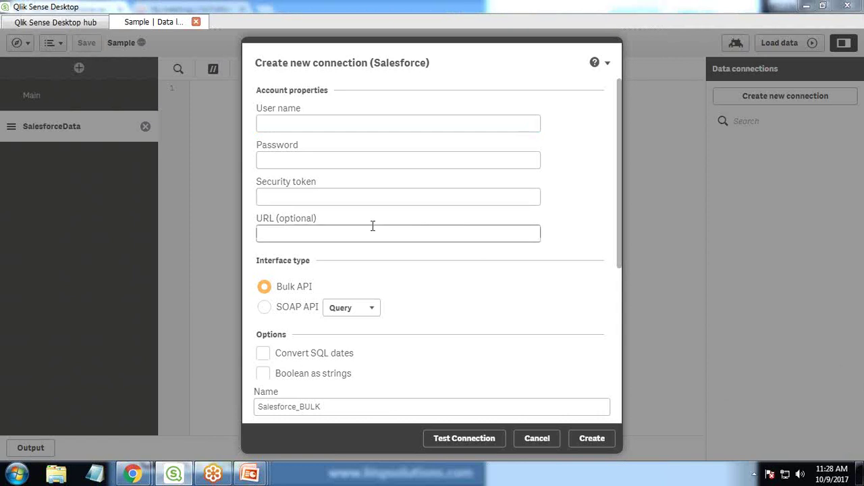
Step: Copy the Salesforce username from the security token e-mail in Gmail into the new connection's User name
mouse_move(132, 474)
click(78, 419)
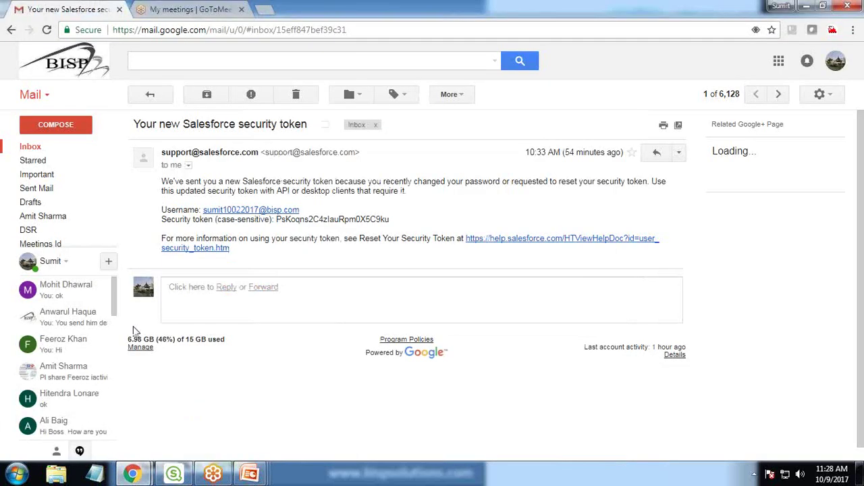
drag(300, 210, 204, 211)
key(ctrl+c)
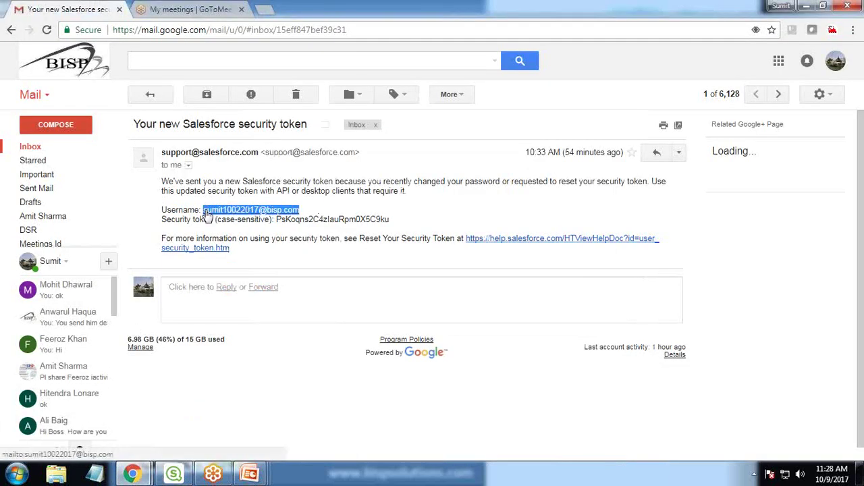
key(alt+Tab)
click(305, 119)
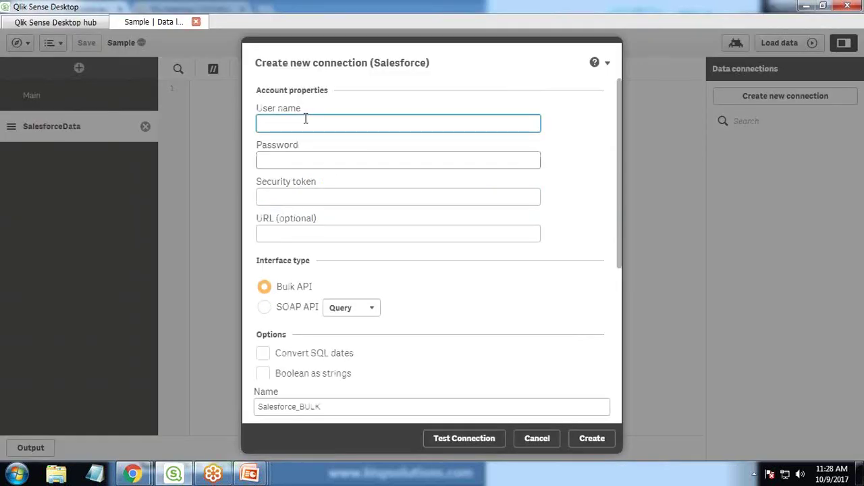
key(ctrl+v)
Step: Enter the account password and copy the security token from the Gmail message into the connection's Security token
click(310, 163)
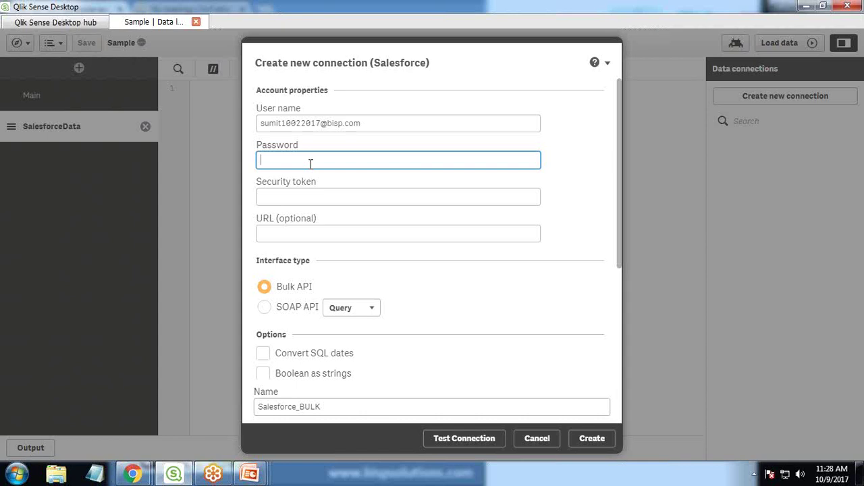
text(***)
key(alt+Tab)
mouse_move(276, 220)
mouse_down()
mouse_move(389, 220)
mouse_move(280, 217)
mouse_up()
key(ctrl+c)
key(alt+Tab)
click(309, 193)
key(ctrl+v)
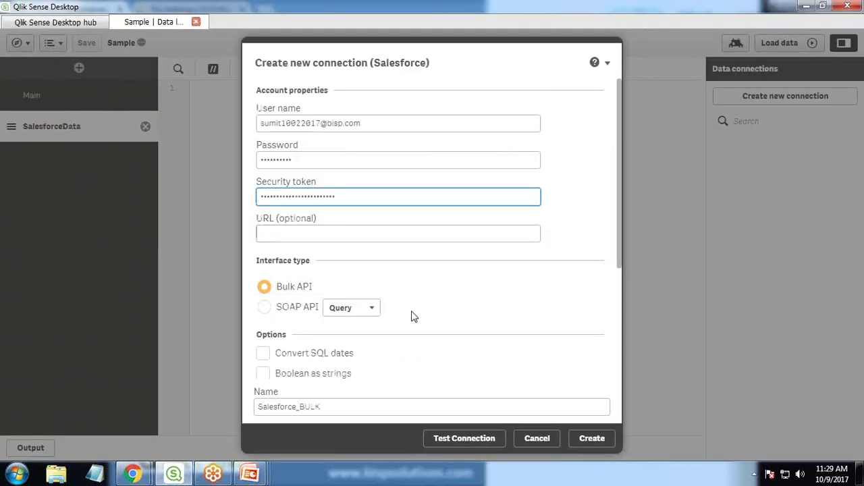
Step: Test the Salesforce connection and create it under the name Salesforce_BULK with the Bulk API interface
click(453, 440)
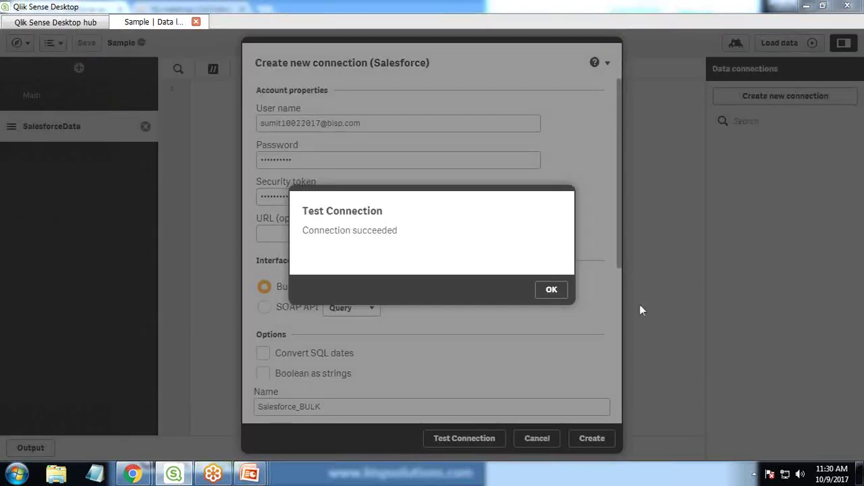
click(562, 290)
click(592, 441)
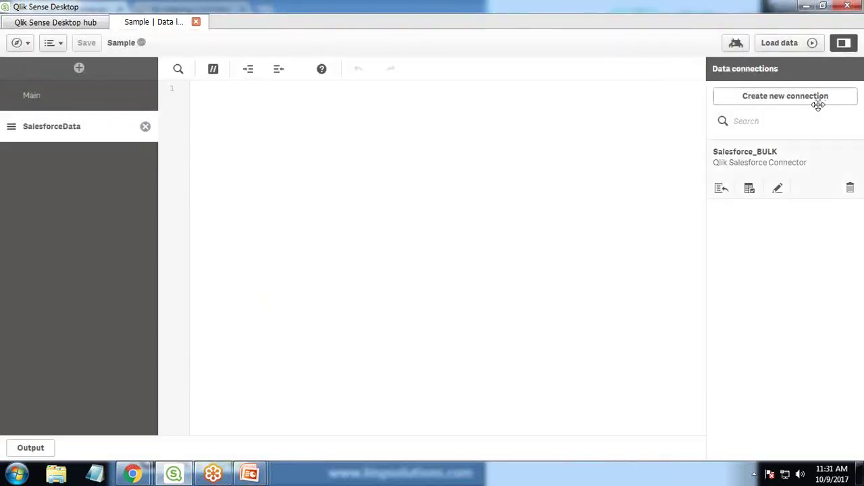
Step: Insert the Salesforce_BULK connection string into the SalesforceData script section
click(243, 107)
click(721, 188)
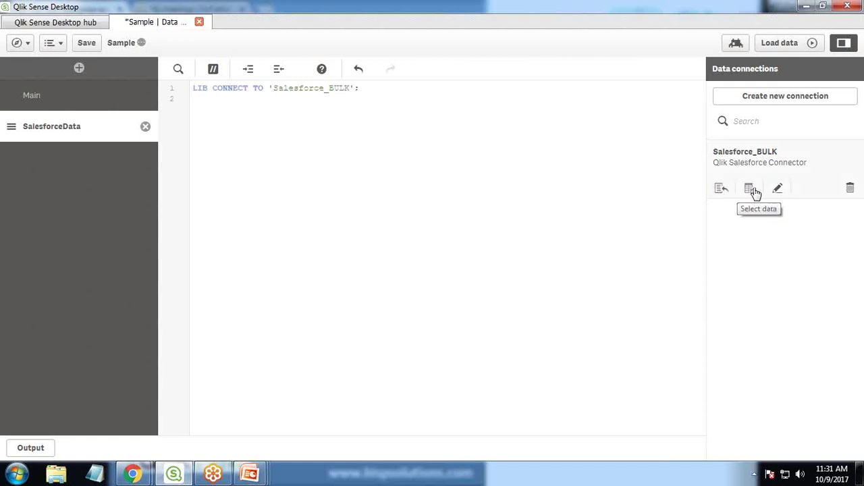
Step: Choose the Opportunity table from Salesforce_BULK for loading, filtering the tables by "opp" and leaving out the LOAD statement
click(749, 189)
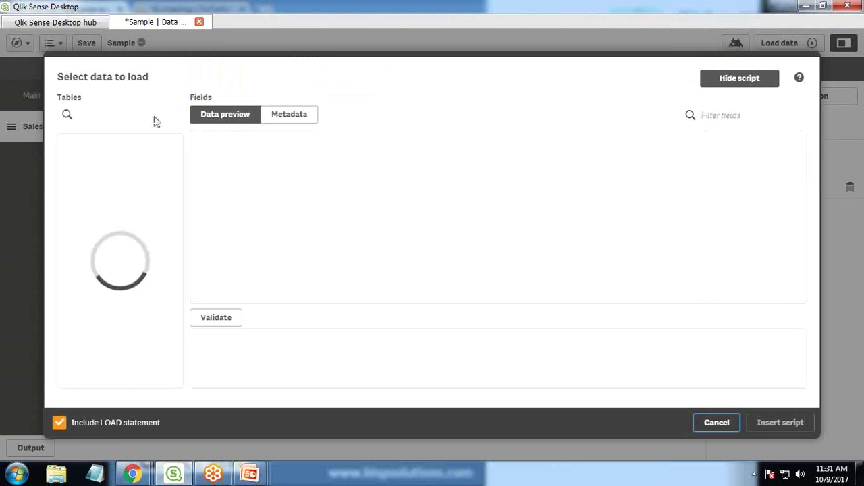
click(59, 423)
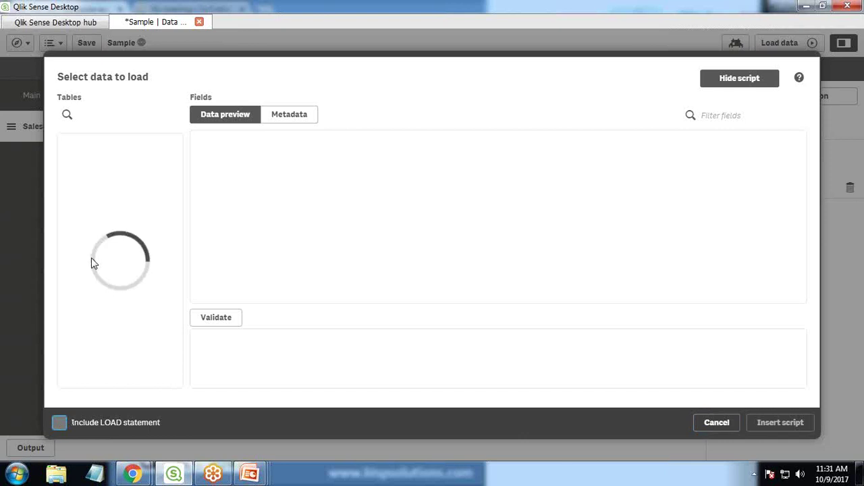
click(91, 117)
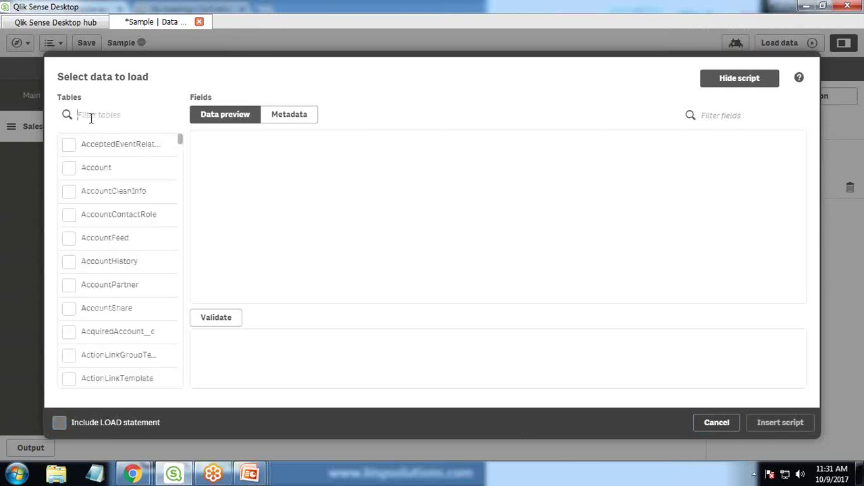
text(opp)
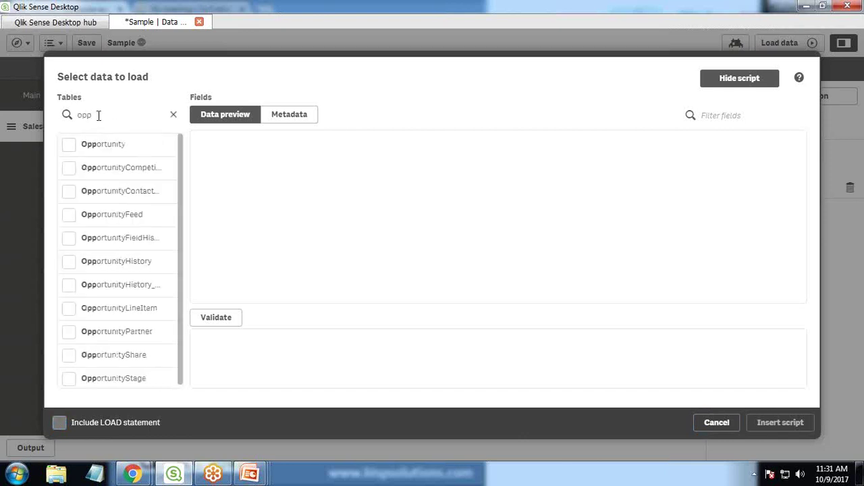
click(70, 146)
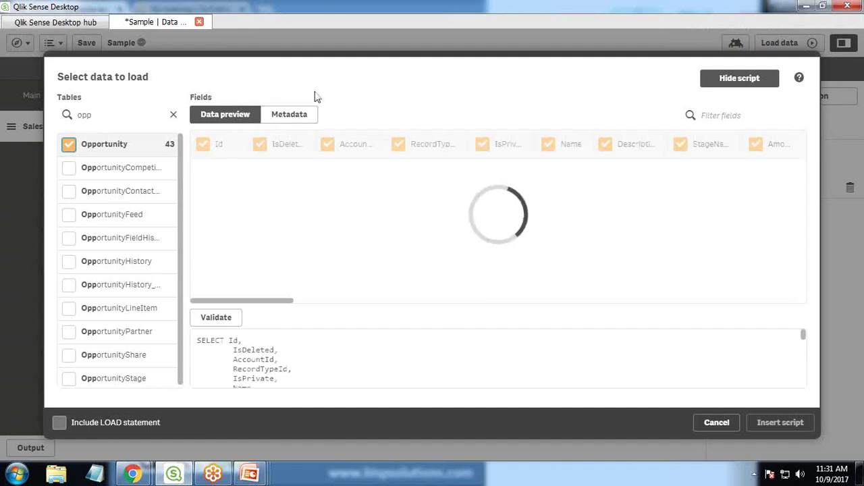
Step: Exclude the IsDeleted, AccountId, RecordTypeId, IsPrivate and Description fields from Opportunity and insert the generated script
click(289, 120)
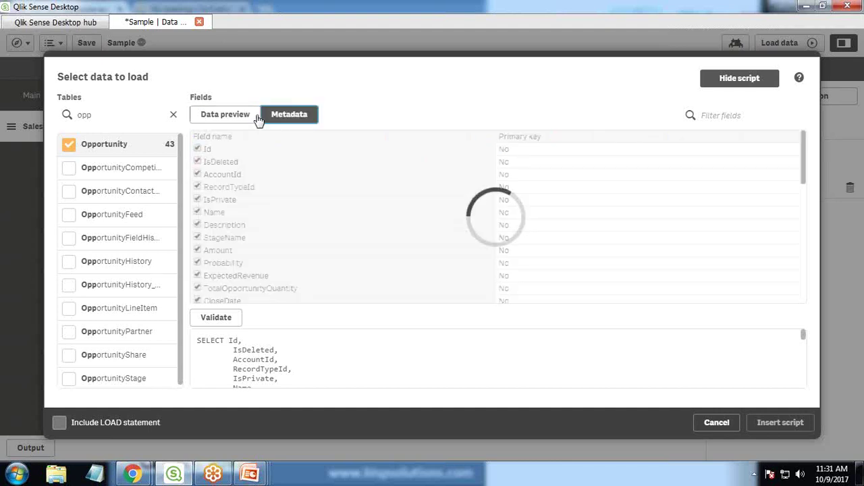
click(197, 162)
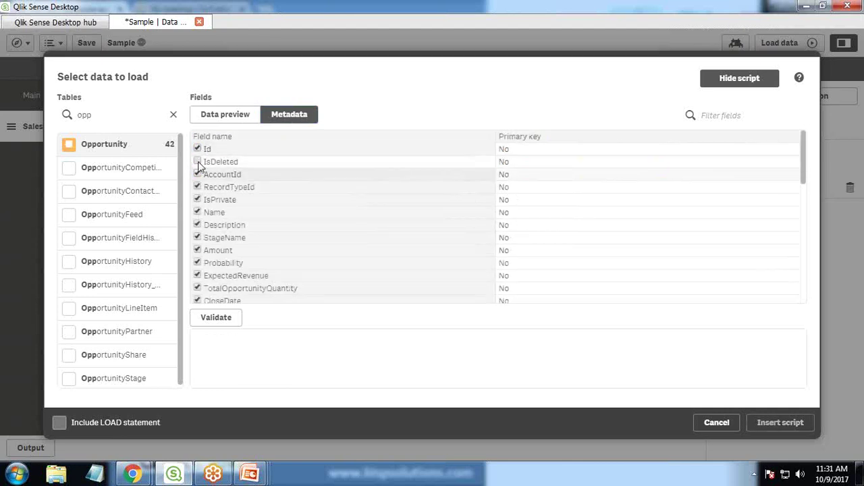
click(197, 174)
click(197, 187)
click(197, 200)
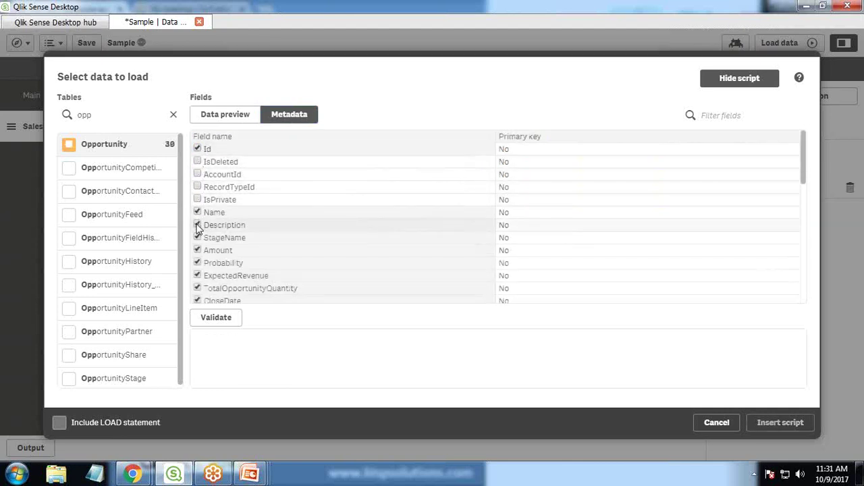
click(197, 225)
scroll(206, 253, down, 3)
scroll(206, 225, down, 3)
scroll(201, 218, up, 5)
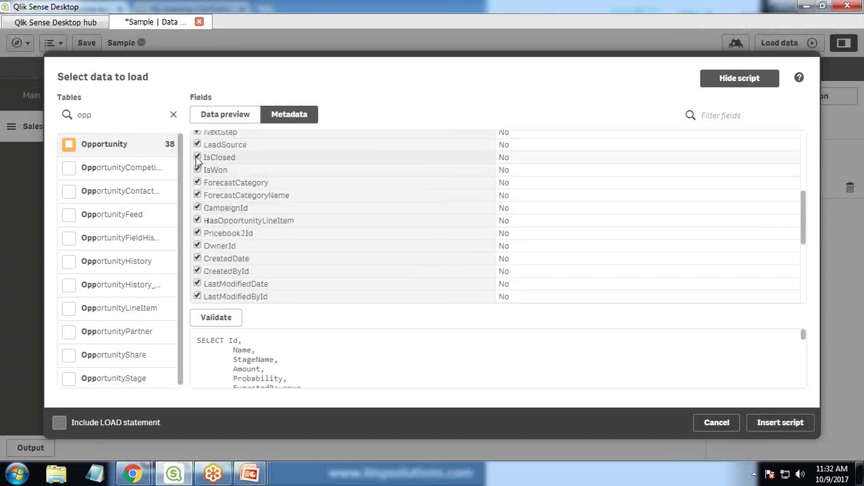
scroll(418, 286, up, 3)
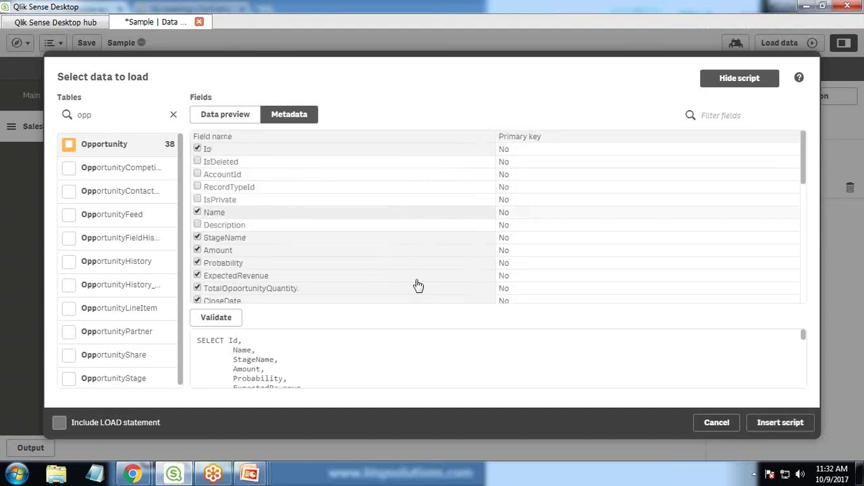
click(780, 423)
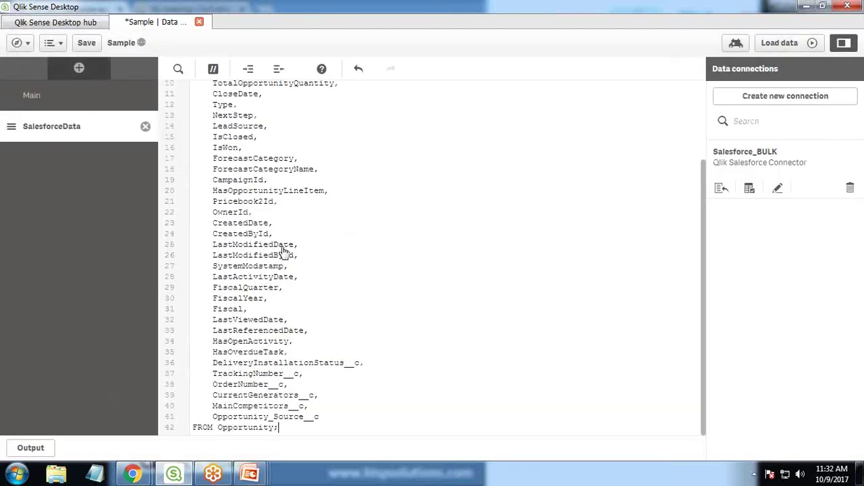
Step: Save the Sample app and load the Opportunity data
click(87, 42)
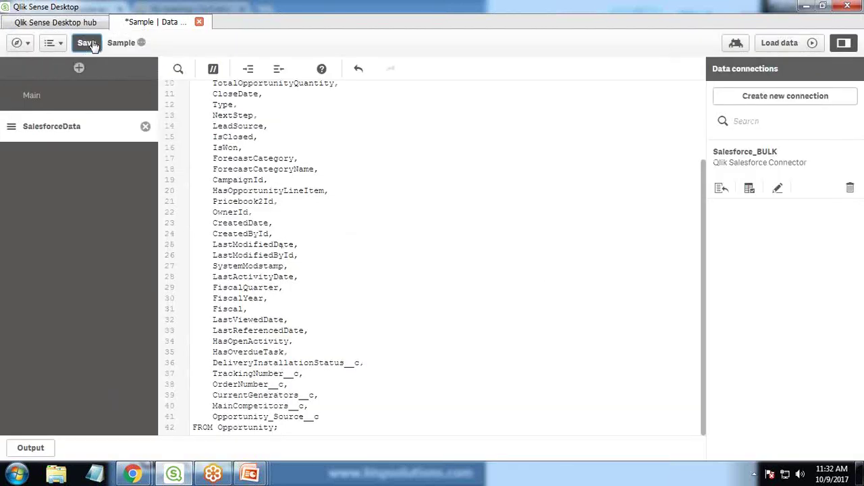
click(779, 43)
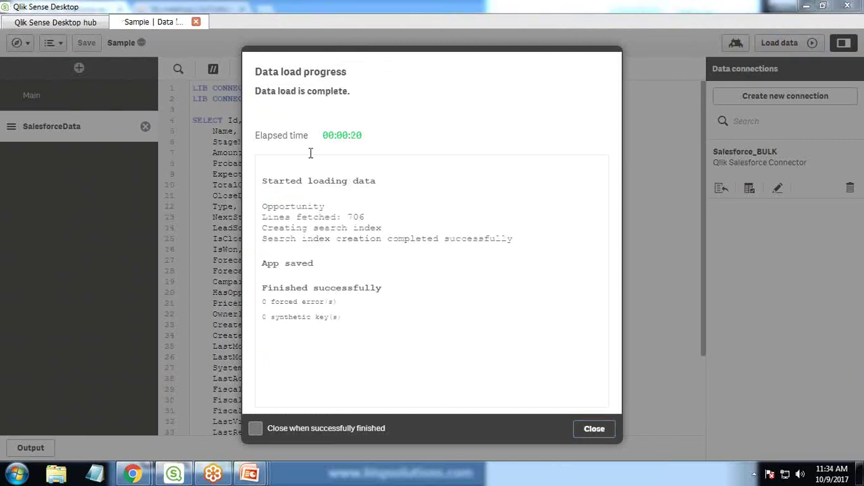
click(598, 433)
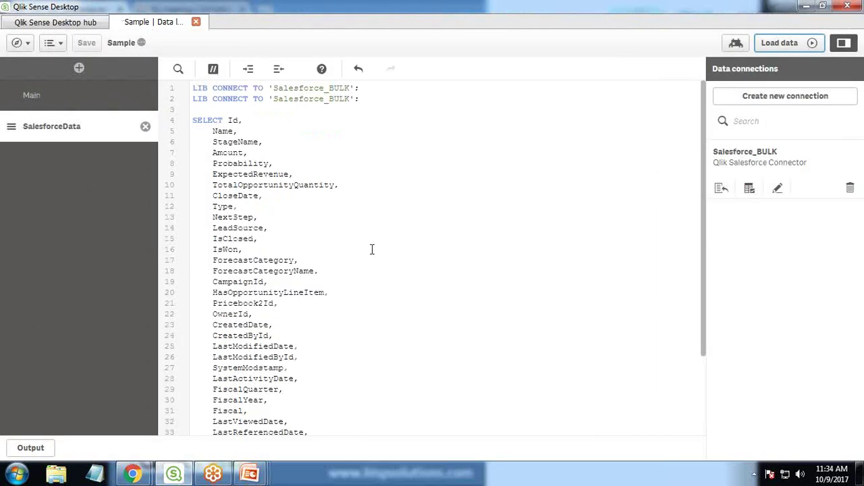
Step: Open the app overview in a separate tab and put the sheet My new sheet into edit mode
click(19, 43)
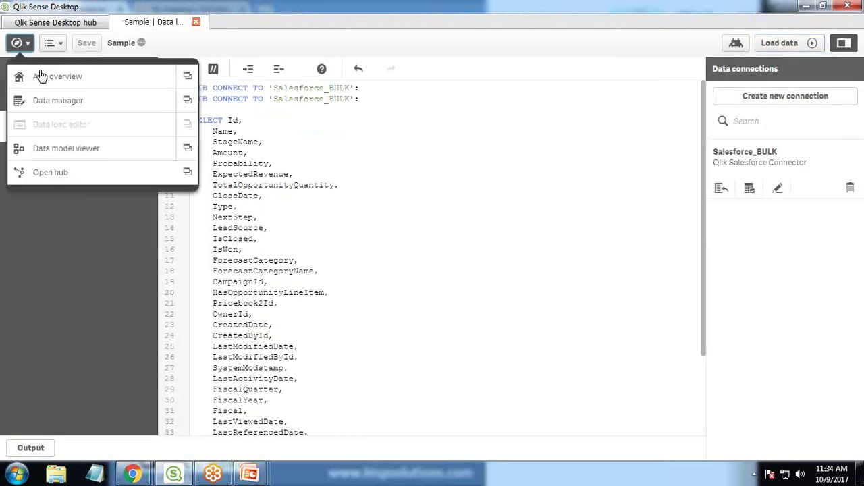
click(187, 79)
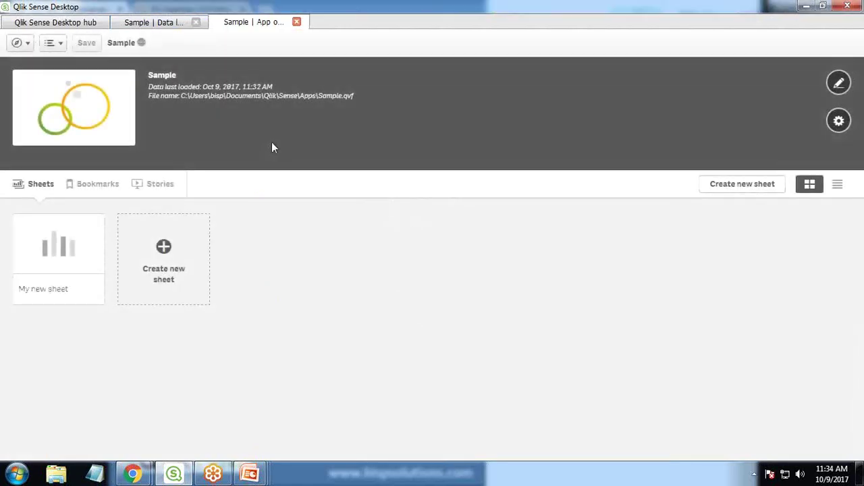
click(50, 253)
click(597, 46)
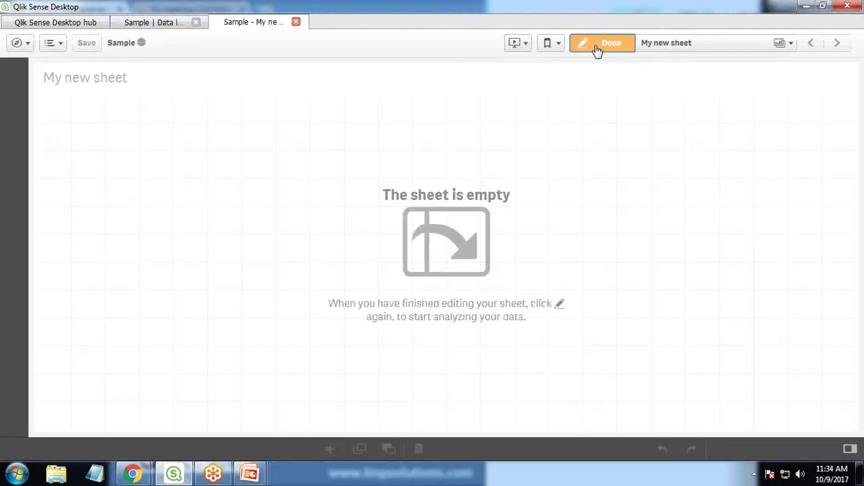
Step: Examine the fields available from the Opportunity table in the sheet's field list
click(15, 143)
click(131, 138)
click(79, 163)
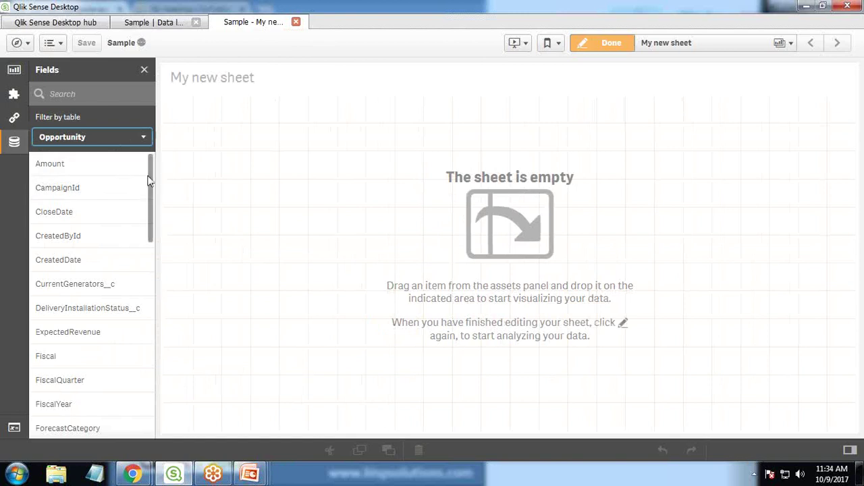
drag(150, 181, 162, 166)
drag(147, 204, 145, 303)
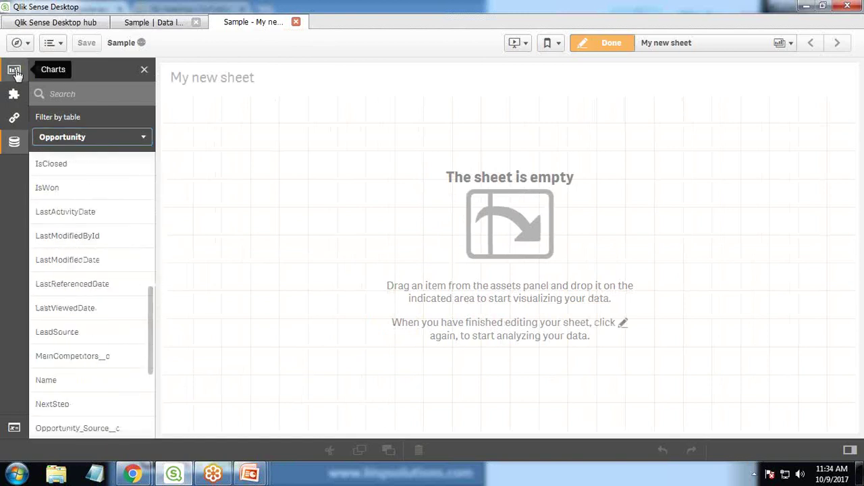
click(14, 71)
drag(64, 190, 304, 178)
drag(428, 99, 363, 199)
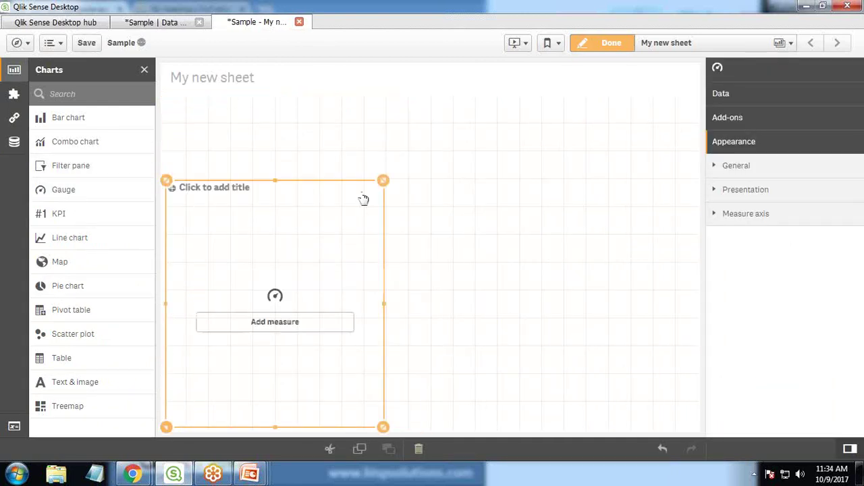
drag(253, 245, 264, 169)
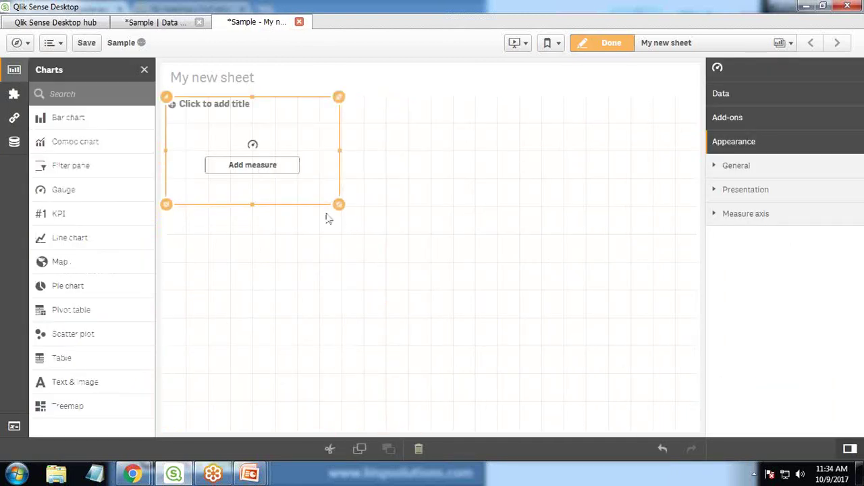
drag(337, 204, 361, 288)
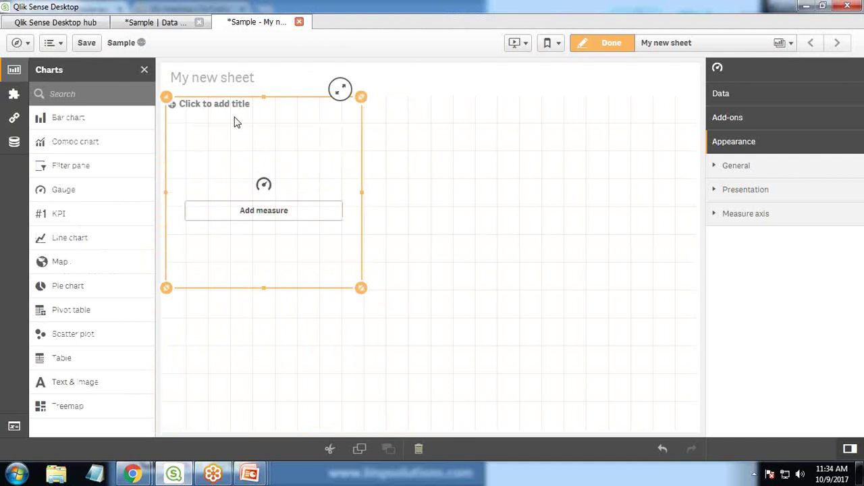
key(Delete)
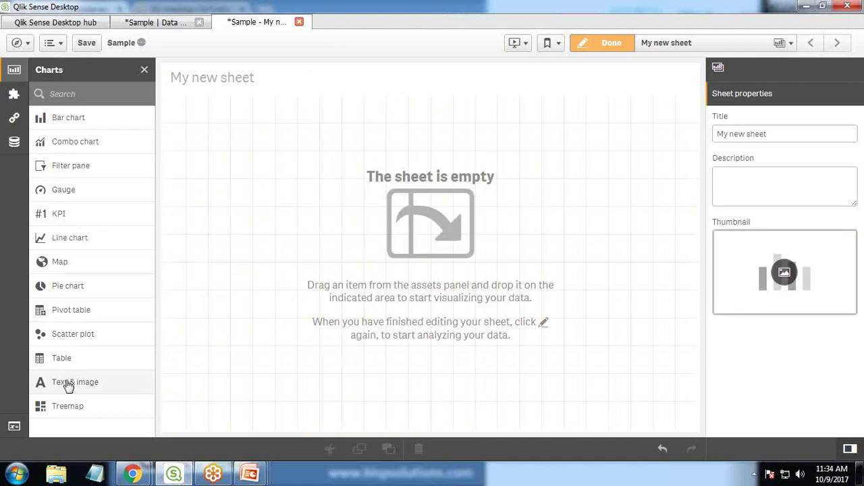
drag(70, 384, 270, 125)
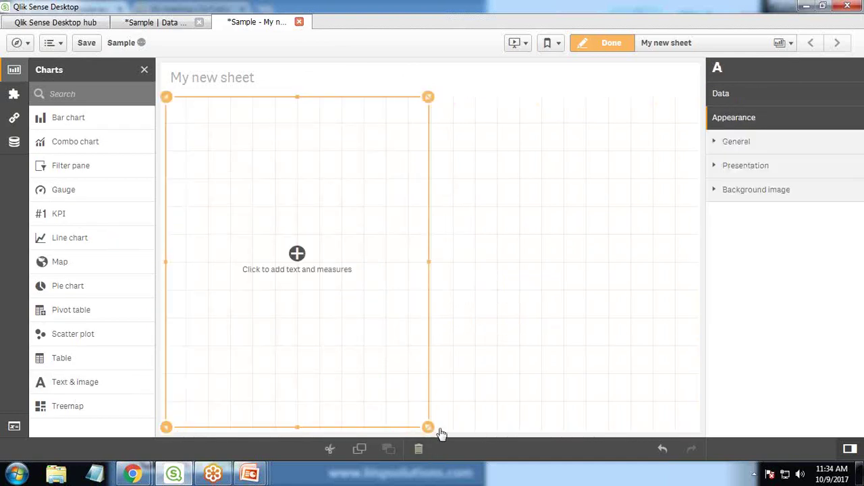
drag(450, 344, 628, 148)
click(378, 141)
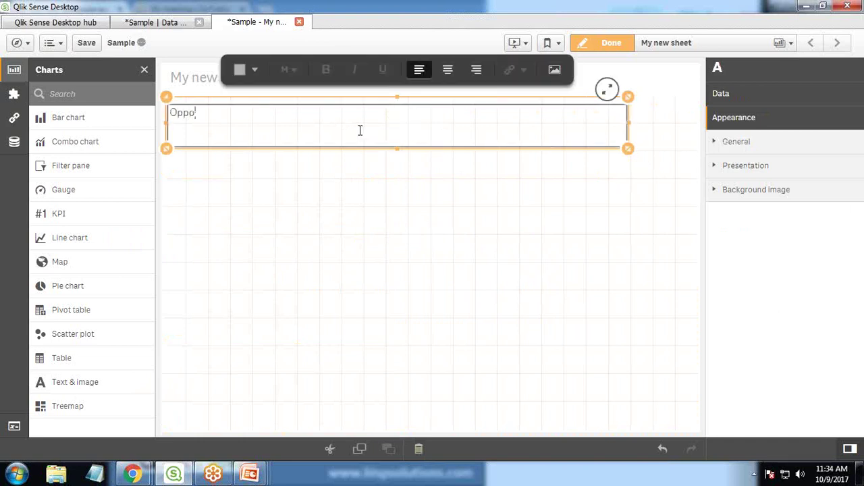
text(Opportunity Won Percentage)
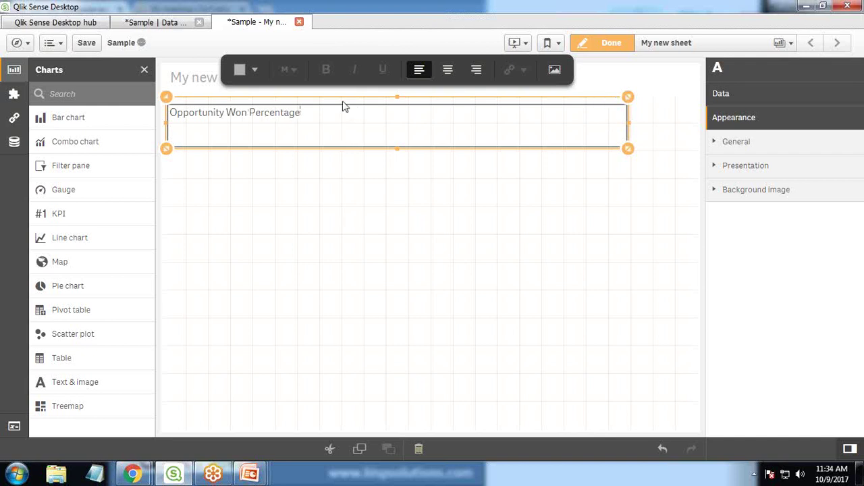
click(183, 97)
click(195, 104)
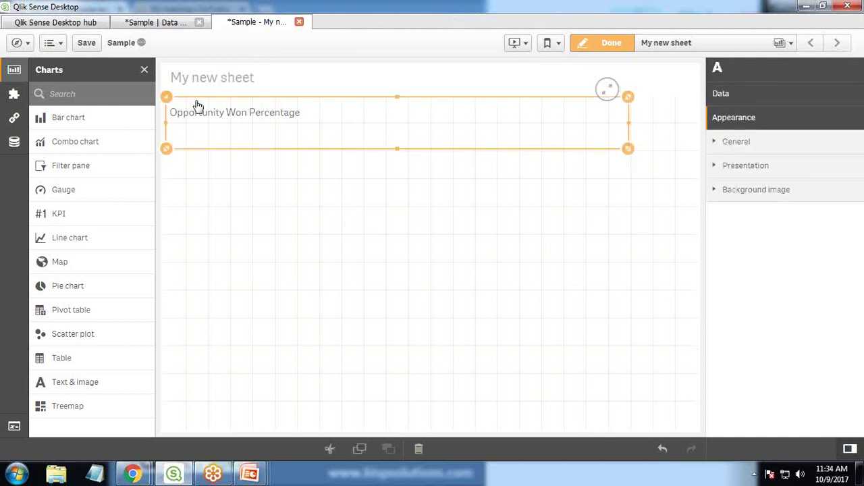
right_click(357, 135)
click(387, 121)
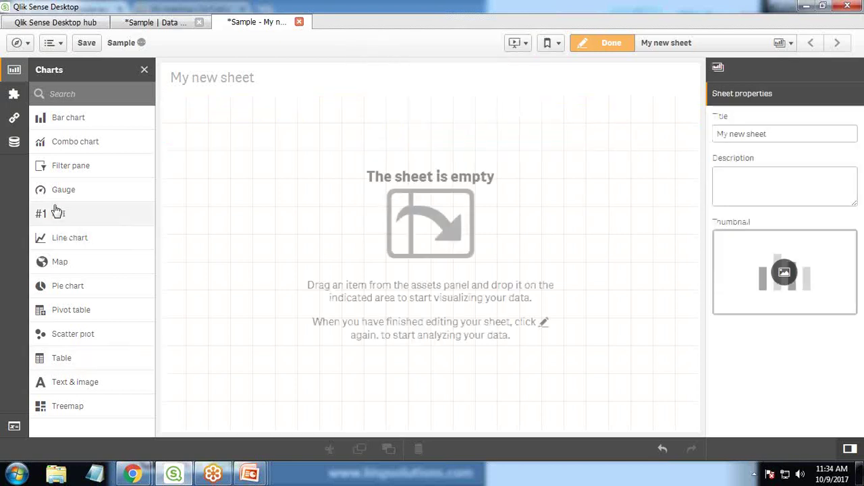
Step: Add a gauge to the empty sheet and give it the measure expression Count(StageName)
drag(274, 197, 275, 197)
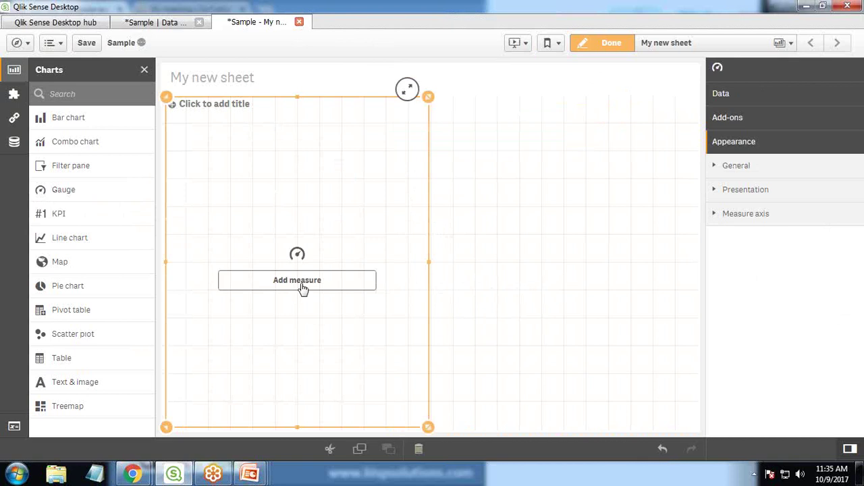
click(303, 289)
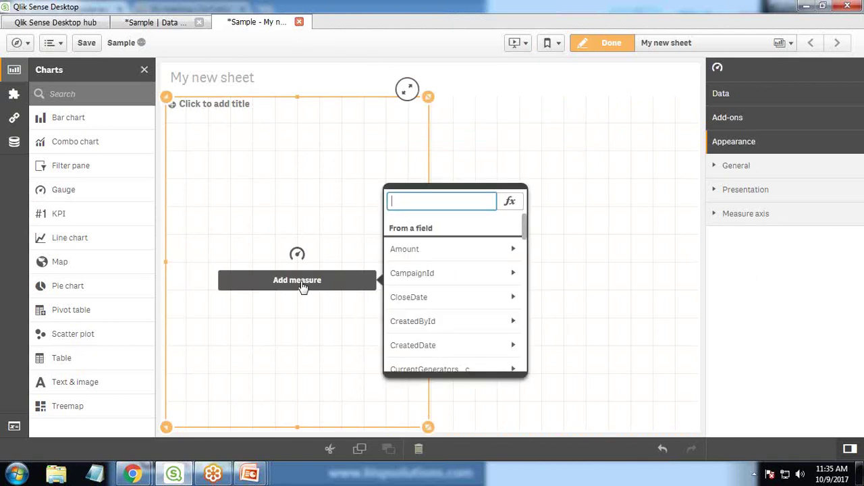
click(509, 204)
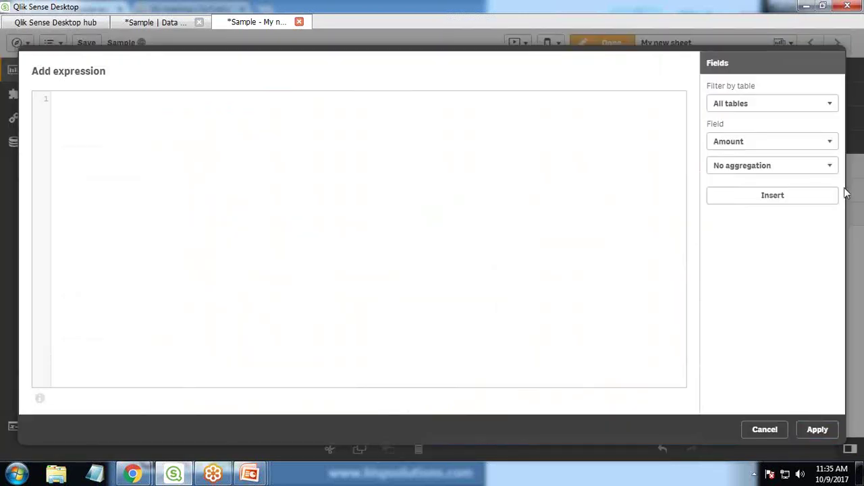
click(797, 165)
click(739, 203)
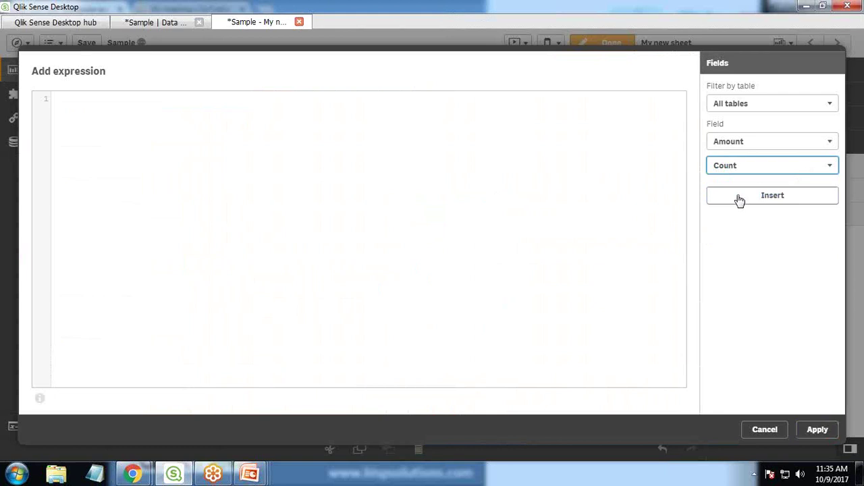
click(730, 143)
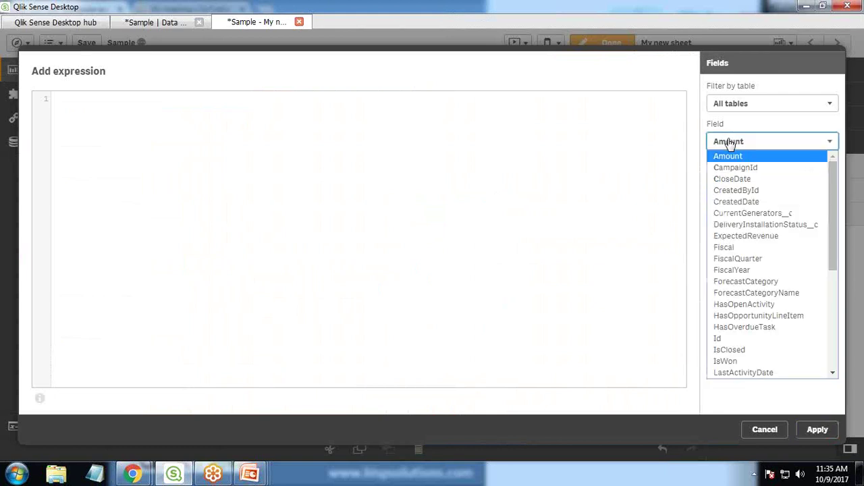
key(s)
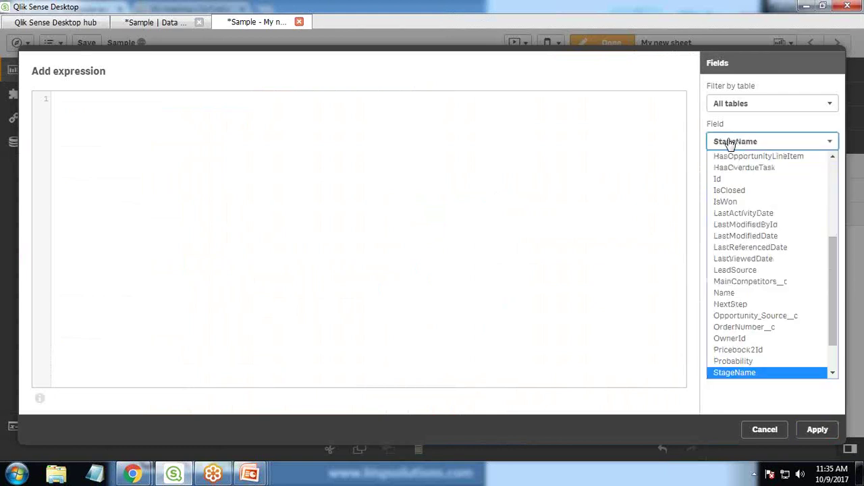
click(735, 372)
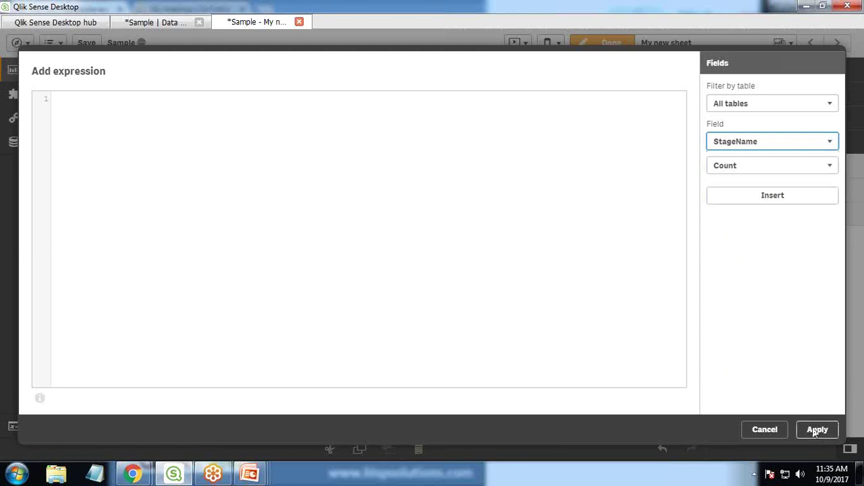
click(753, 197)
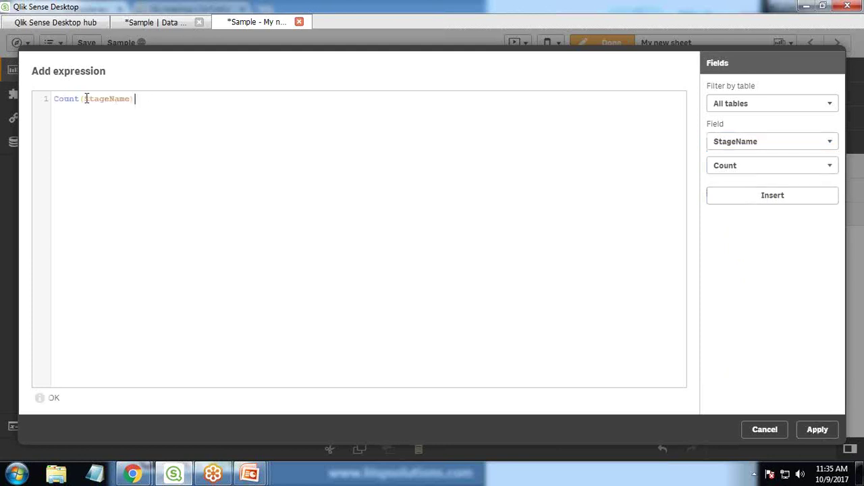
click(844, 430)
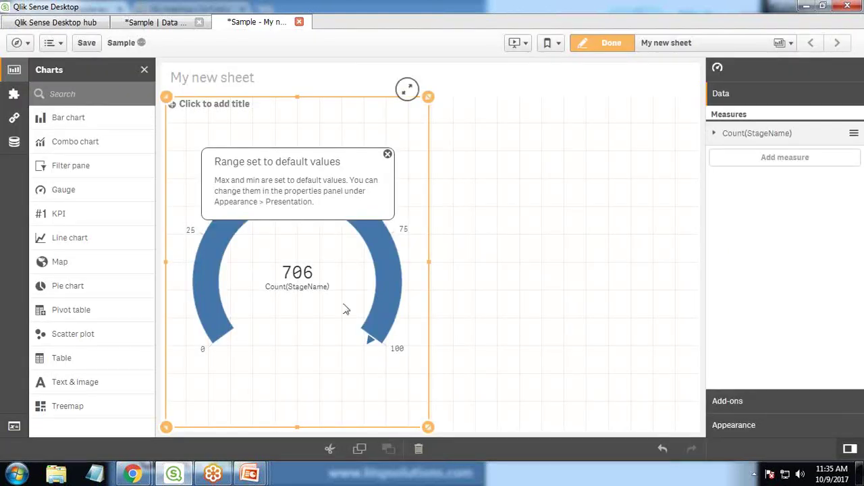
Step: Switch to Salesforce to compare the gauge's count with the All Opportunities record total, then return to Qlik Sense and dismiss the range notice
mouse_move(132, 474)
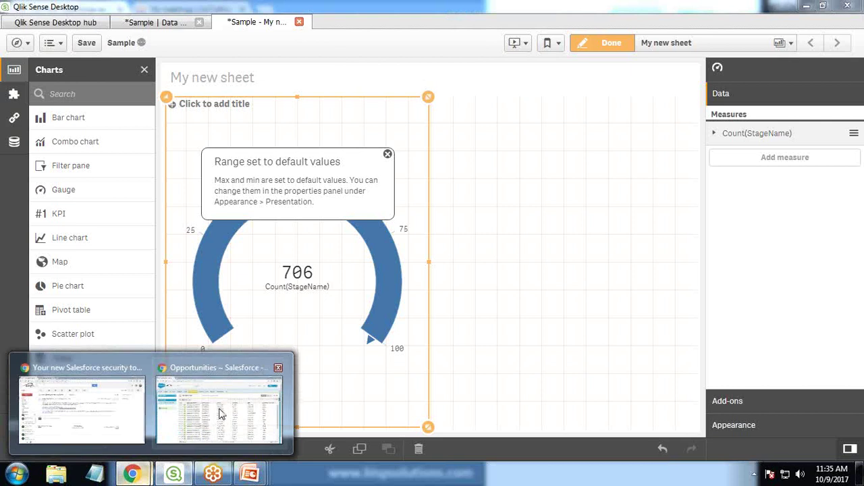
click(220, 414)
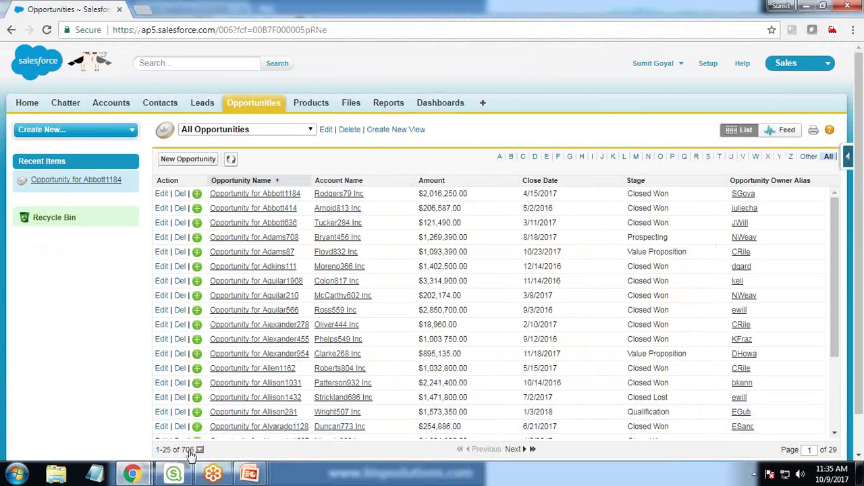
click(173, 474)
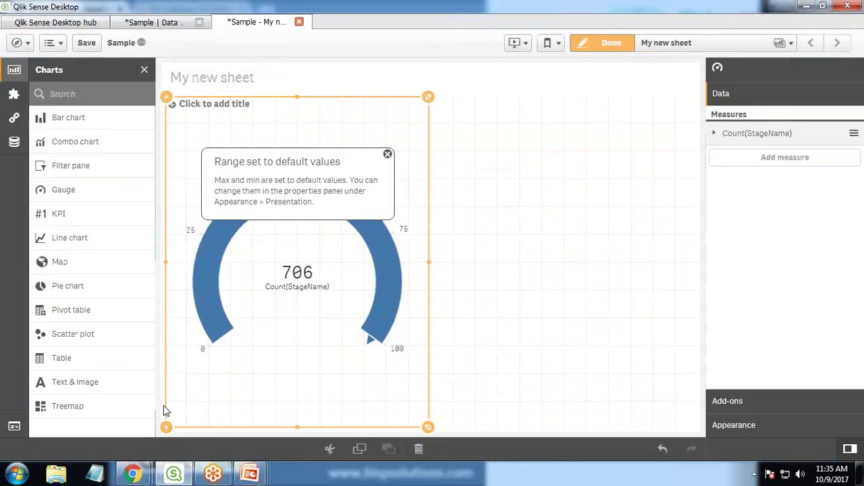
click(387, 153)
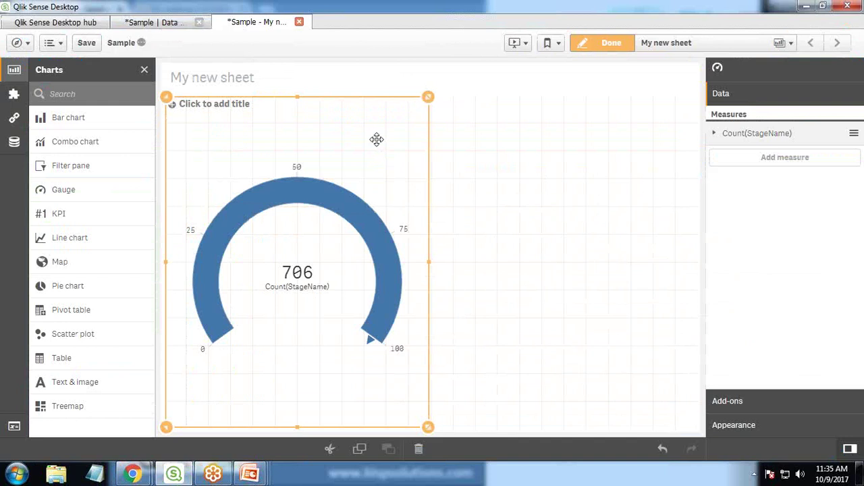
Step: Edit the gauge's measure to count only won opportunities, using Count({<StageName={'Closed Won'}>}StageName)
click(722, 134)
click(844, 173)
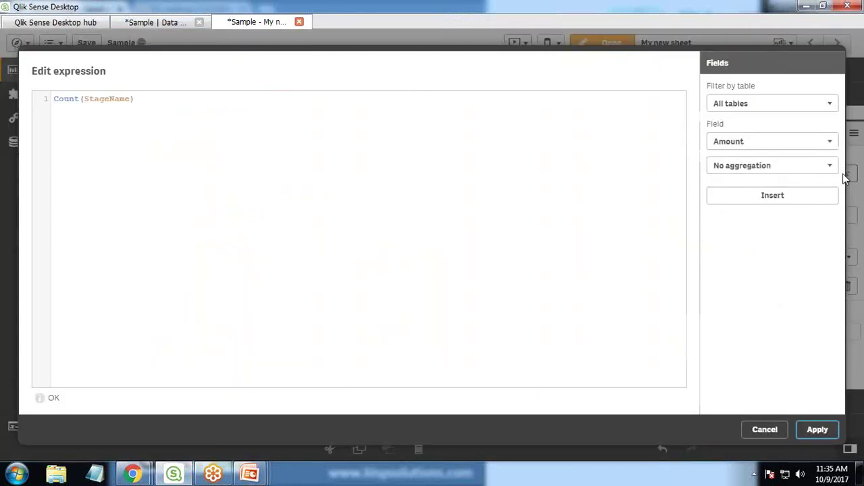
click(86, 100)
text({<>)
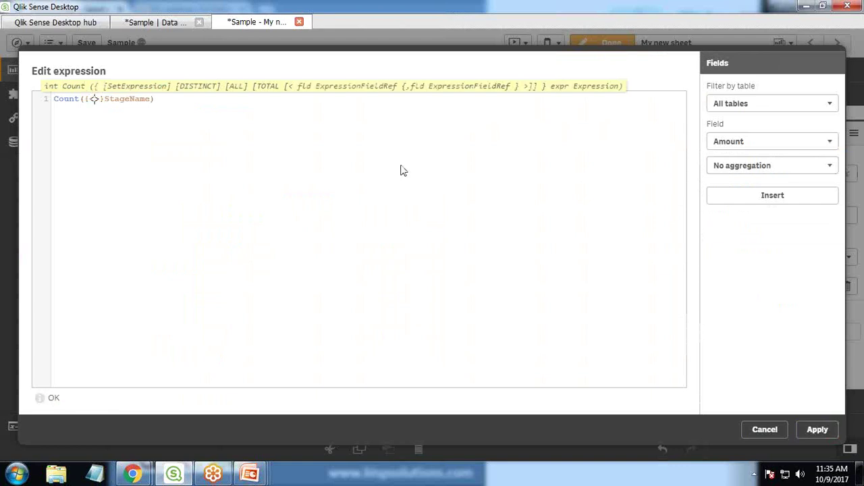
text(Stag)
key(Return)
text(={)
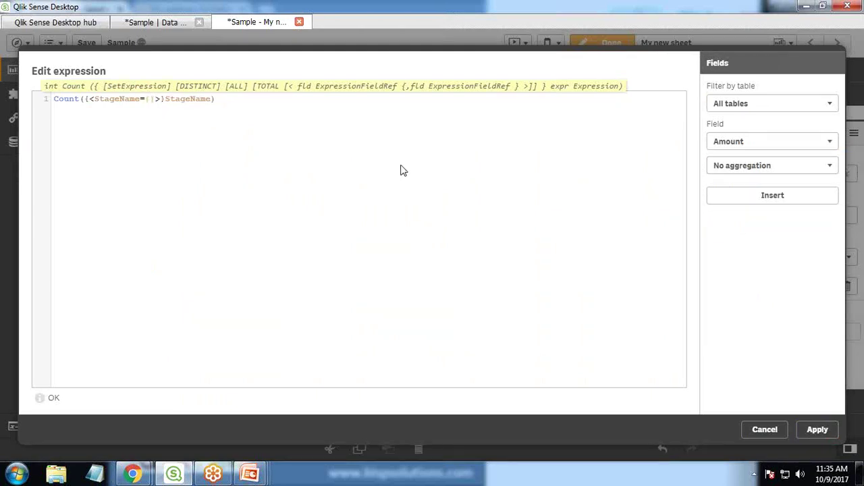
text('Closed Wr)
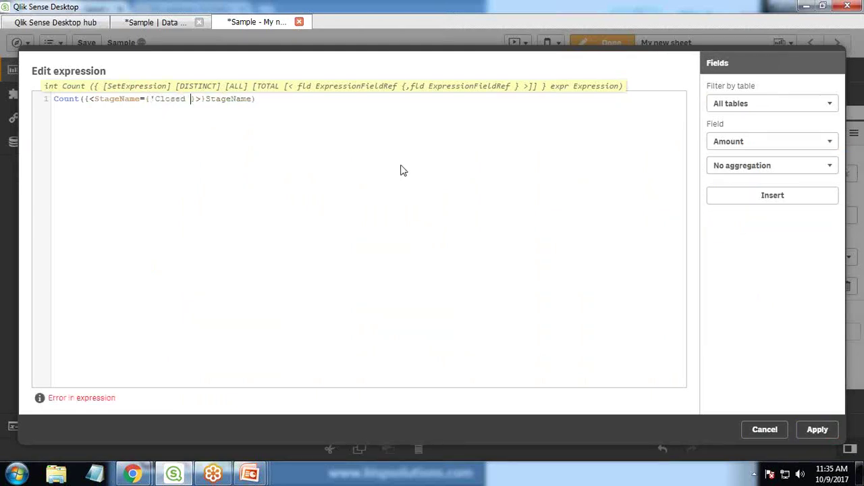
text(n')
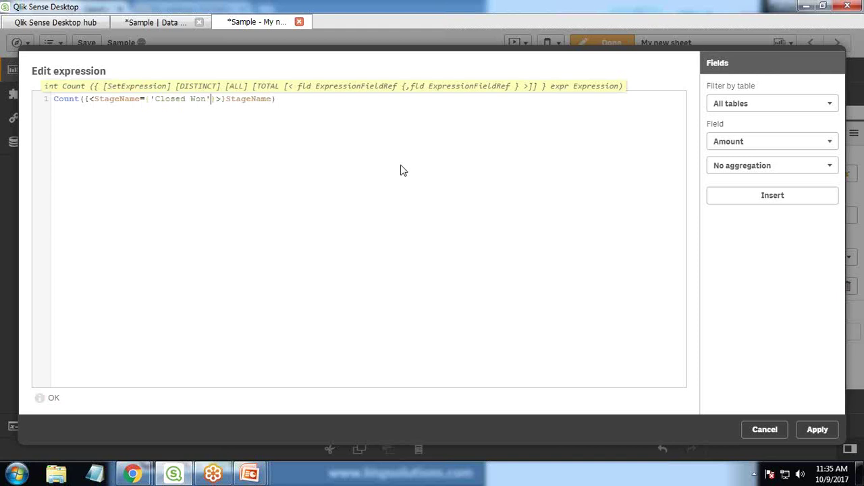
Step: Divide the Closed Won count by Count(StageName) in the measure expression and apply it to the gauge
key(End)
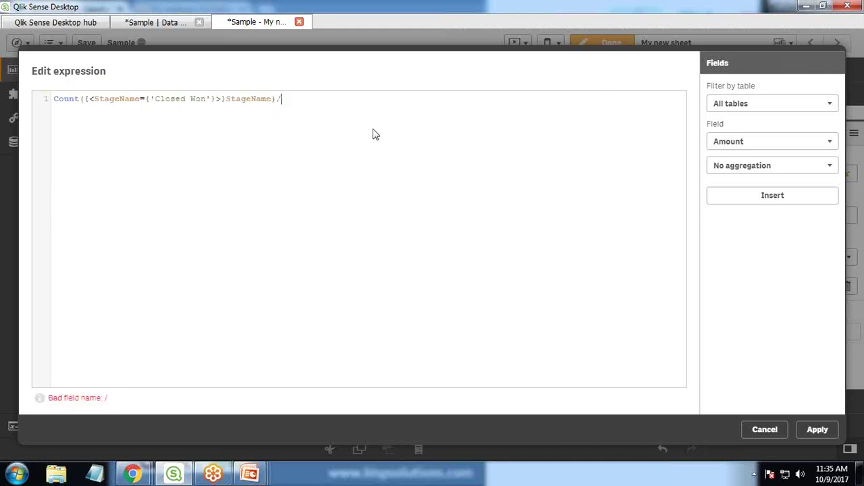
click(749, 169)
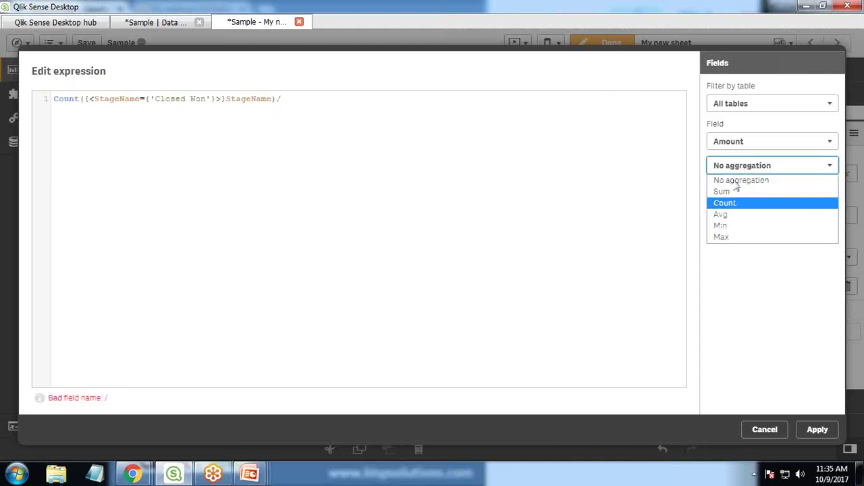
click(737, 204)
key(alt+Down)
key(s)
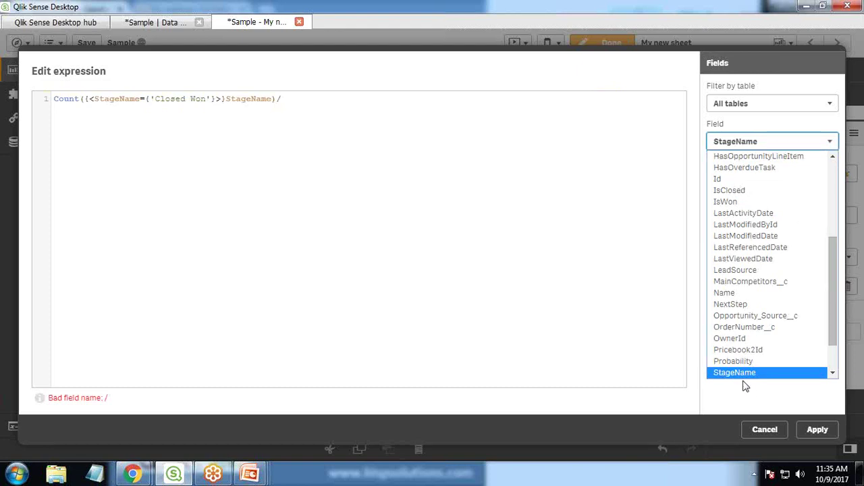
click(742, 373)
click(745, 200)
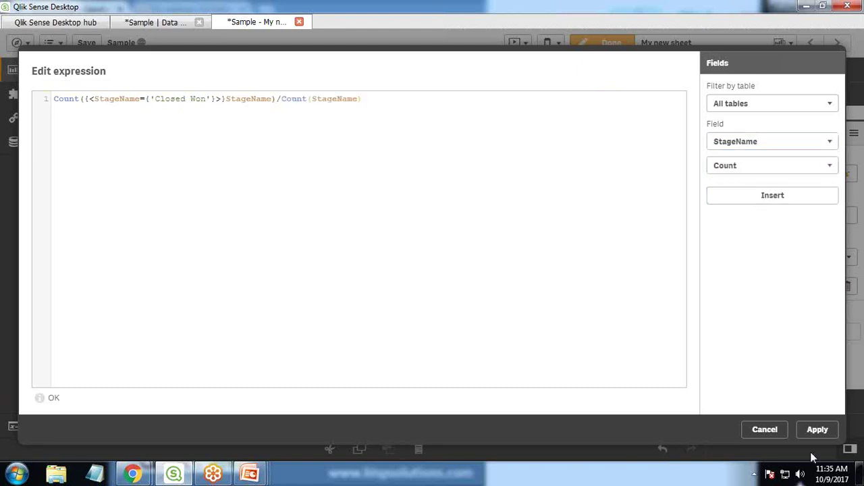
click(815, 430)
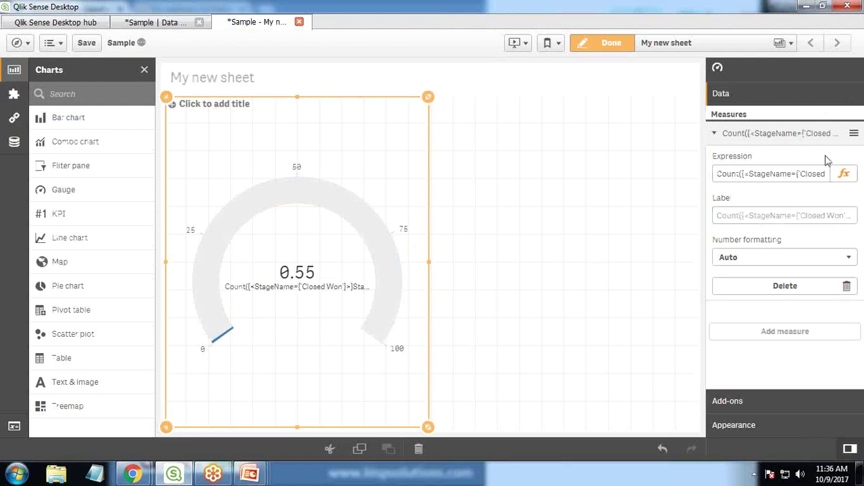
Step: Label the gauge's measure "Won Opportunities %" and resize the gauge on the sheet to be wider and shorter
click(740, 214)
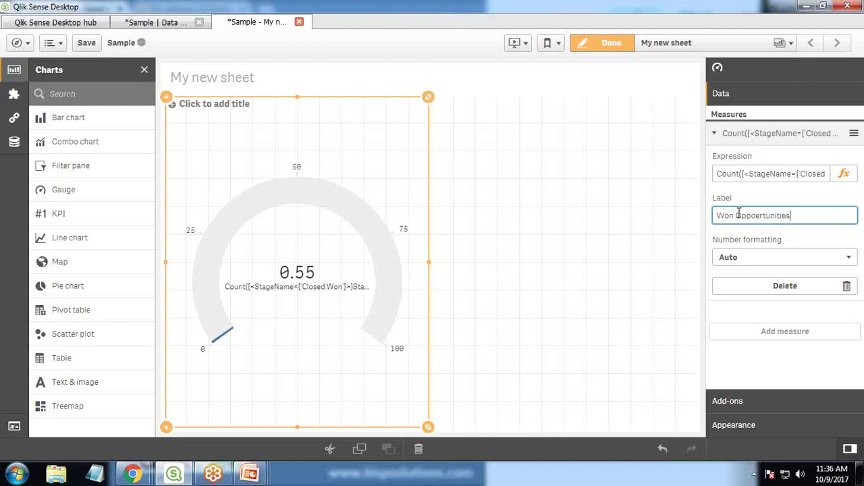
text(%)
key(Return)
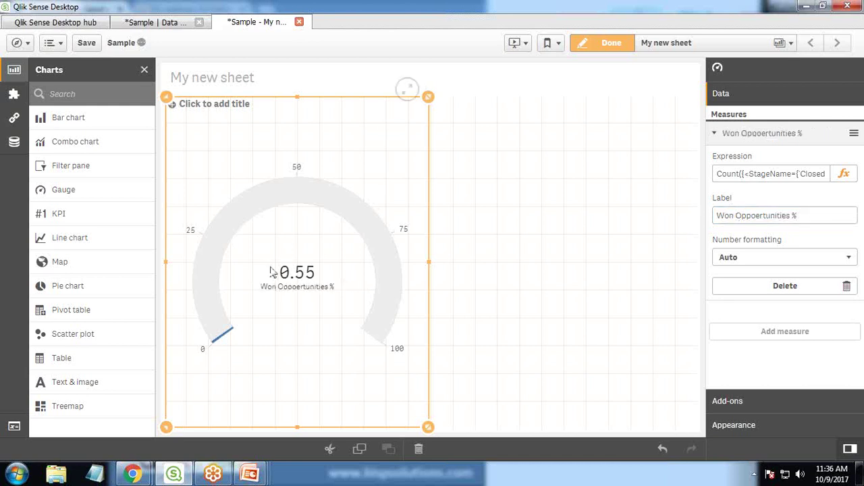
click(757, 215)
key(BackSpace)
click(557, 283)
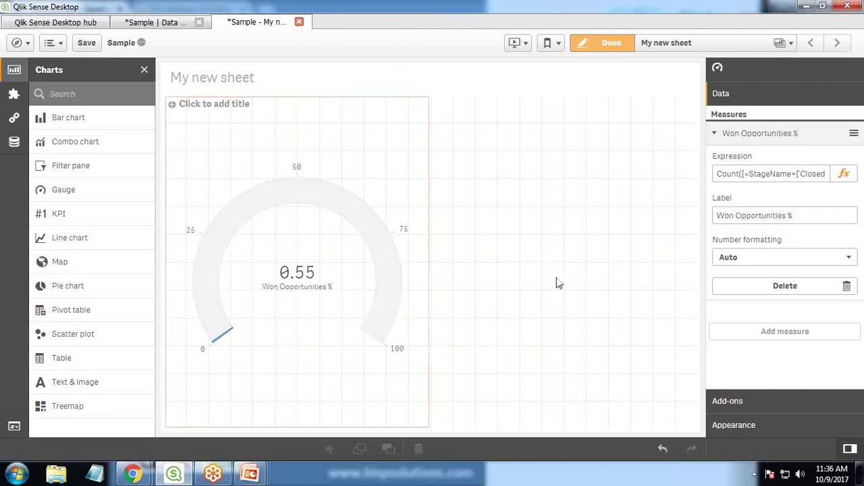
click(345, 374)
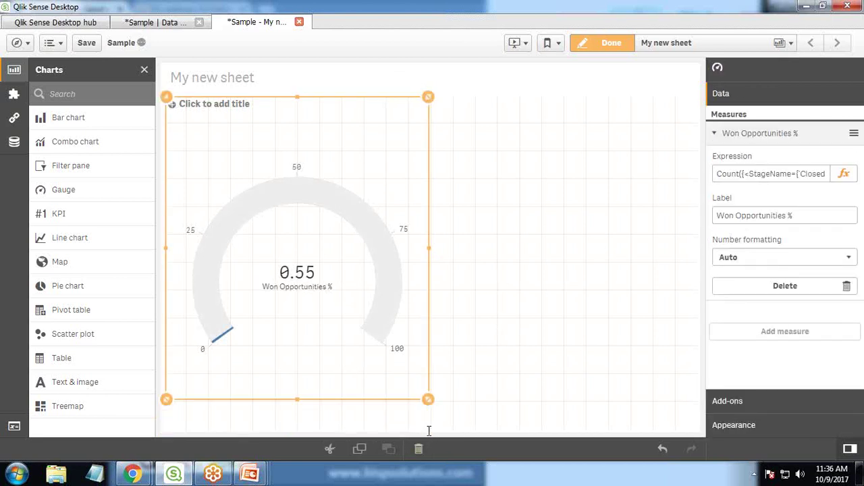
drag(429, 431, 492, 318)
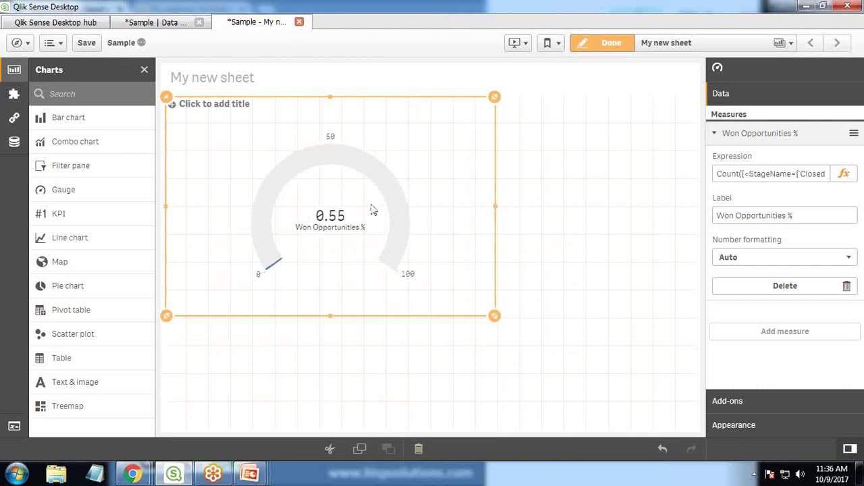
Step: Examine the gauge's General and Presentation appearance settings, including the titles, details option and range limits
click(715, 133)
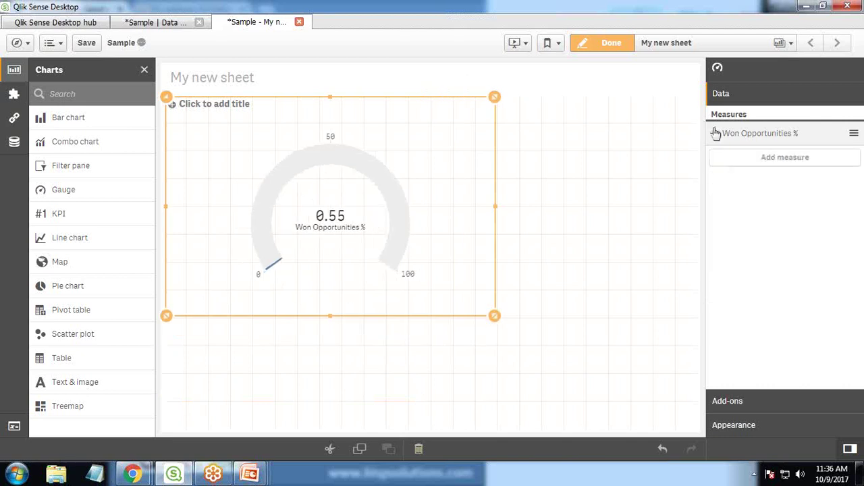
click(730, 426)
click(725, 171)
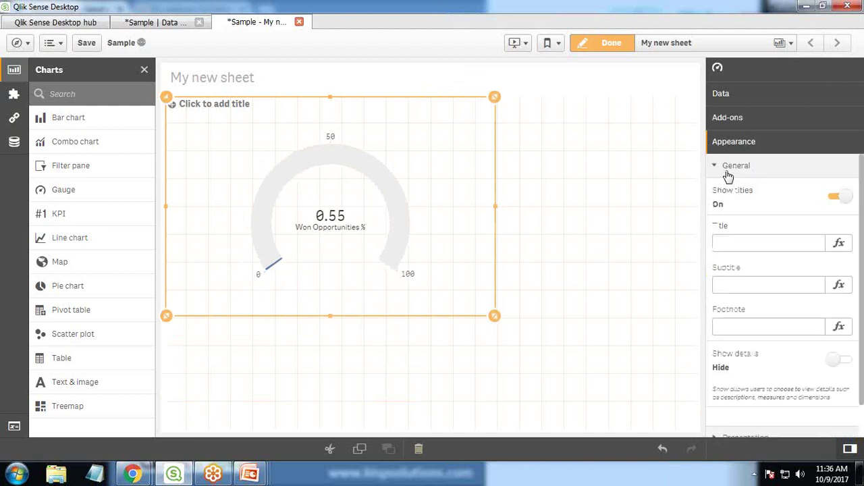
click(736, 243)
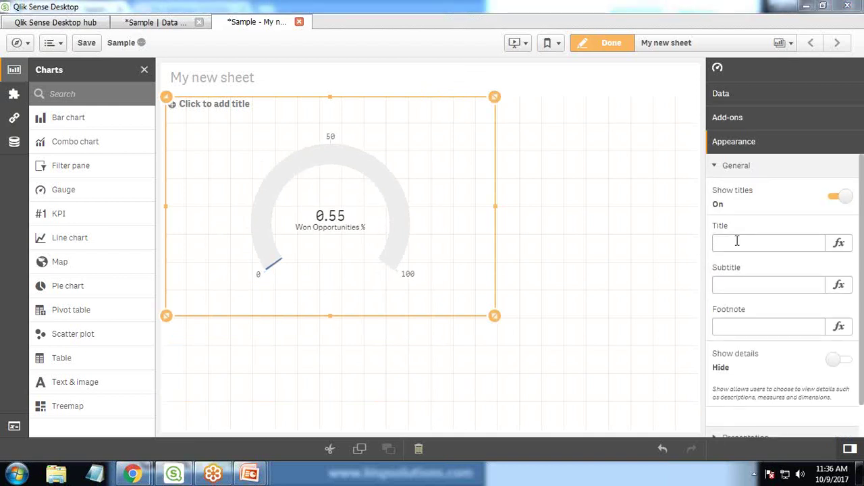
click(844, 362)
click(844, 361)
scroll(729, 348, down, 1)
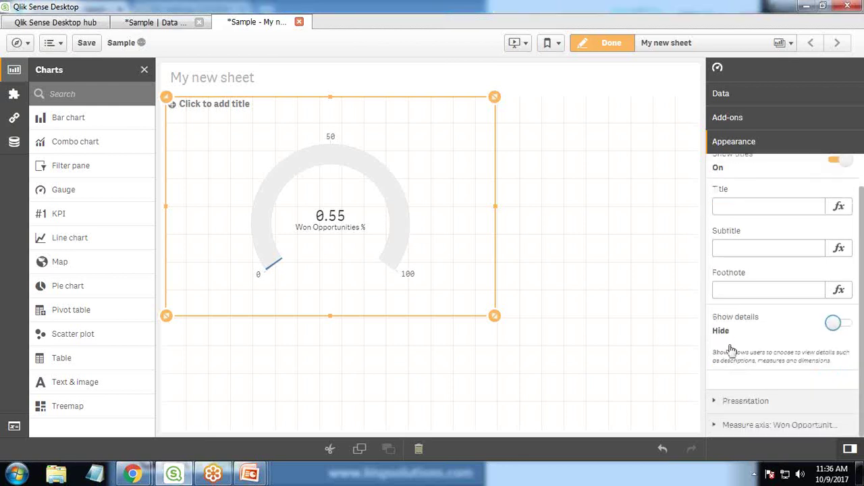
click(719, 401)
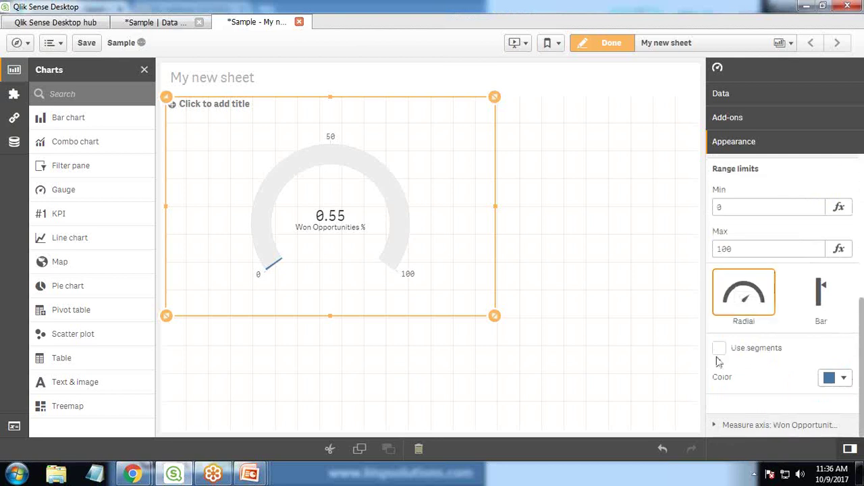
Step: Set the number formatting of the Won Opportunities % measure to Number with the 12.3% format
click(720, 95)
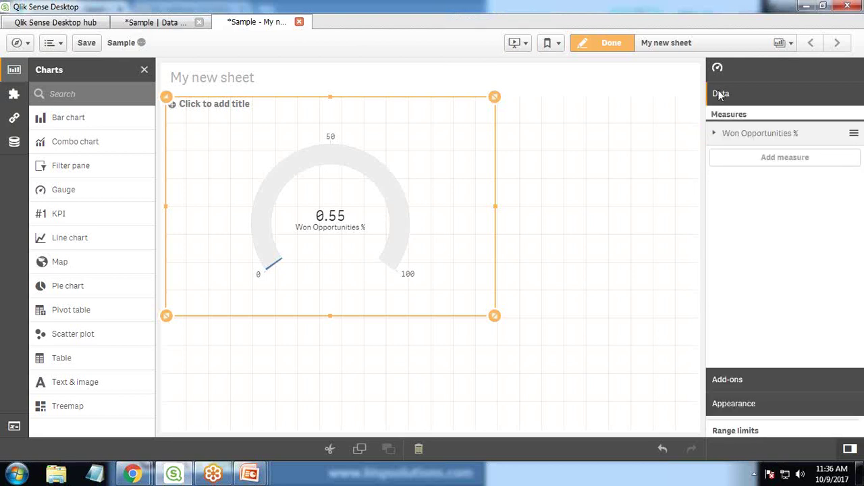
click(716, 134)
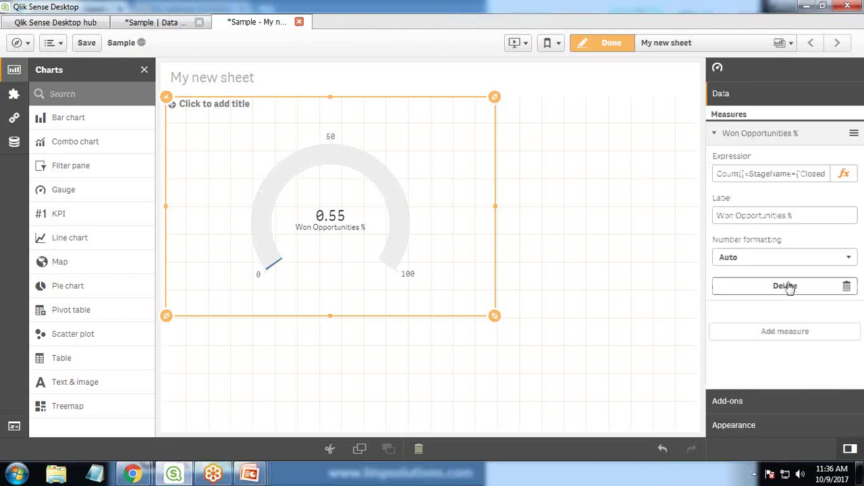
click(752, 262)
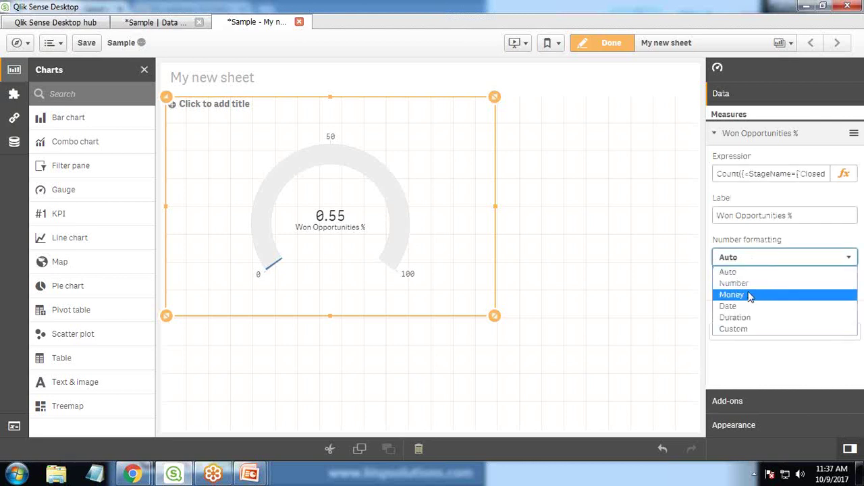
click(749, 287)
click(749, 321)
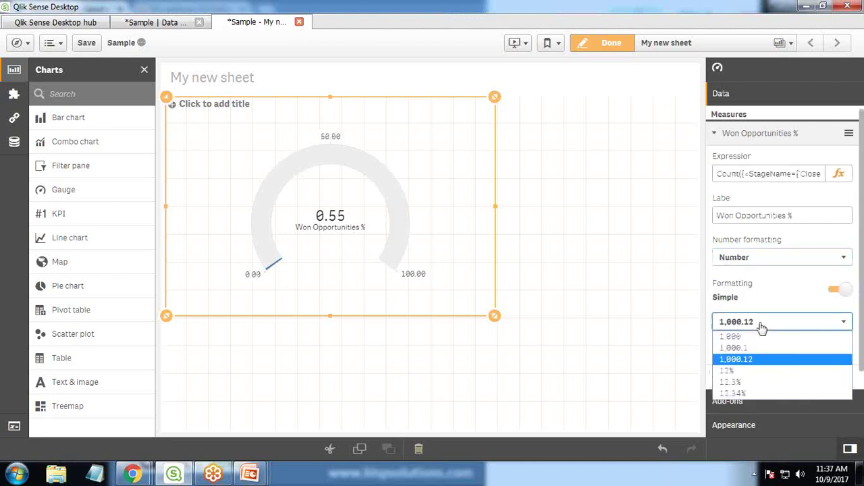
click(752, 384)
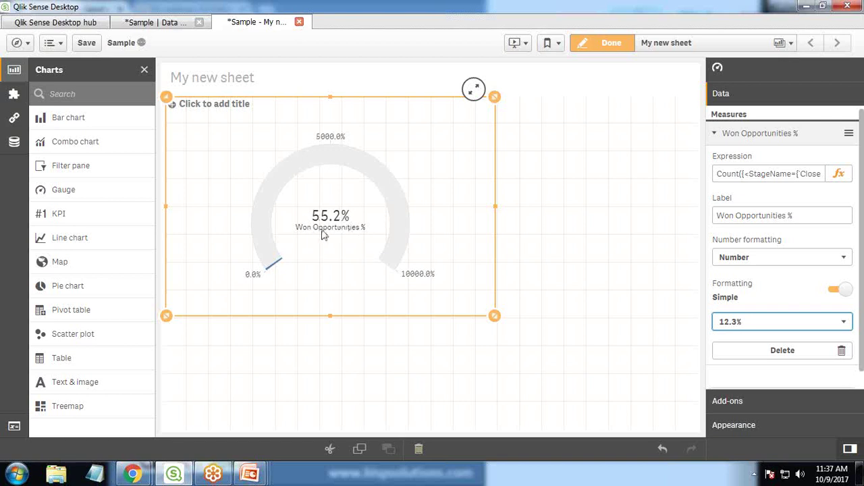
Step: Set the gauge's range limits to a minimum of 0.01 and a maximum of 0.1
click(716, 135)
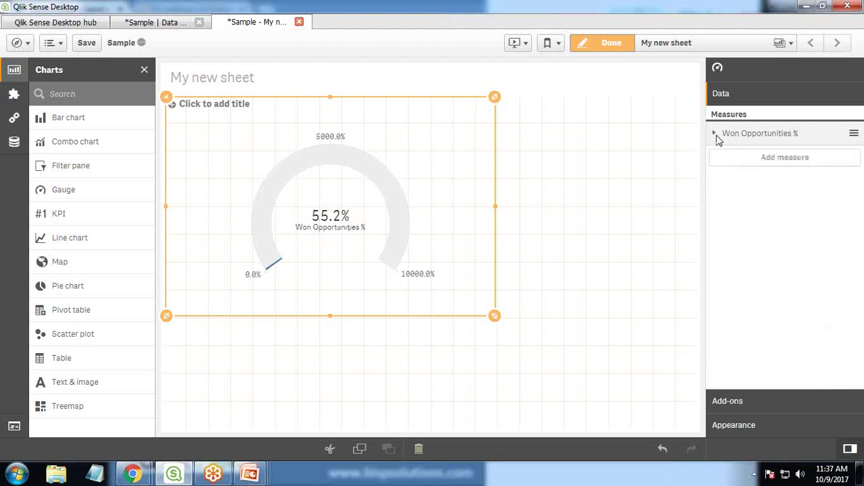
click(731, 427)
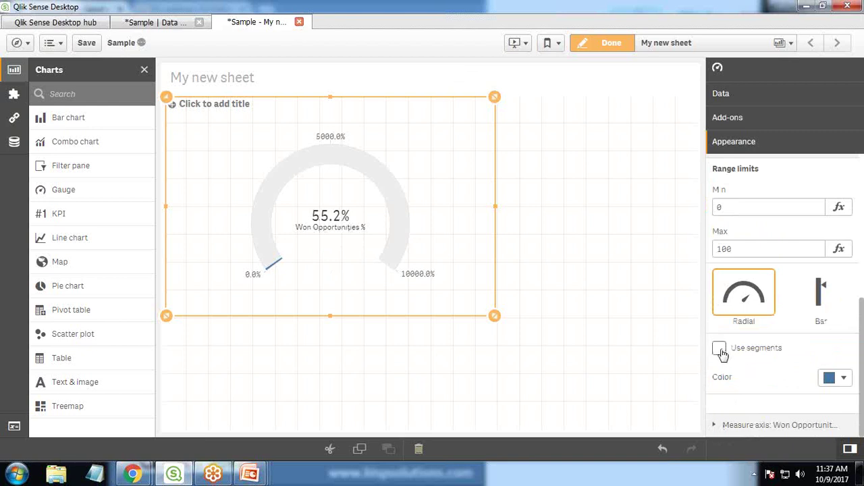
scroll(756, 238, up, 2)
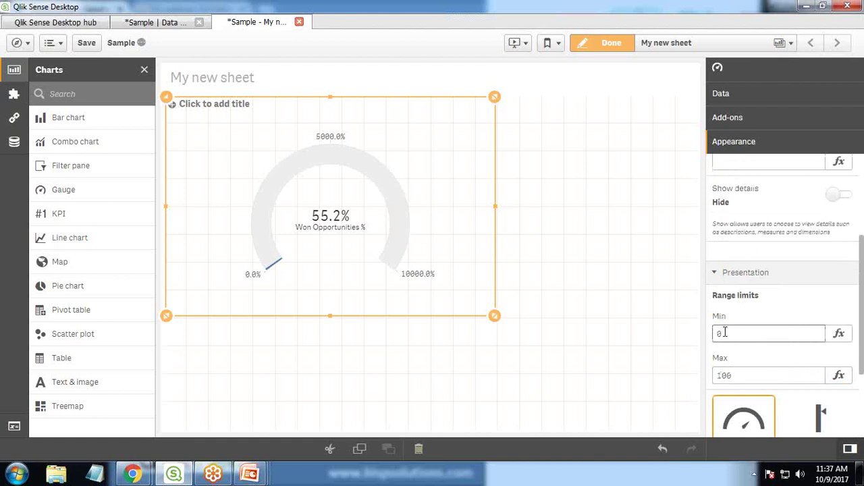
click(729, 332)
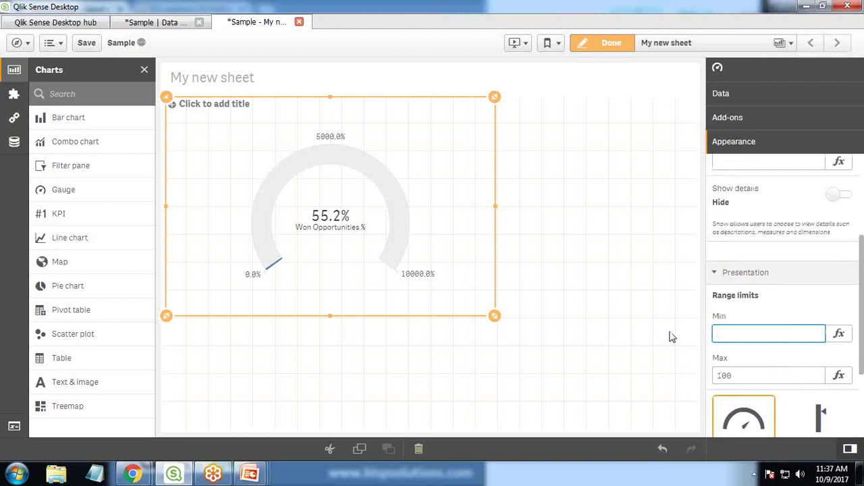
text(.01)
click(725, 379)
key(BackSpace)
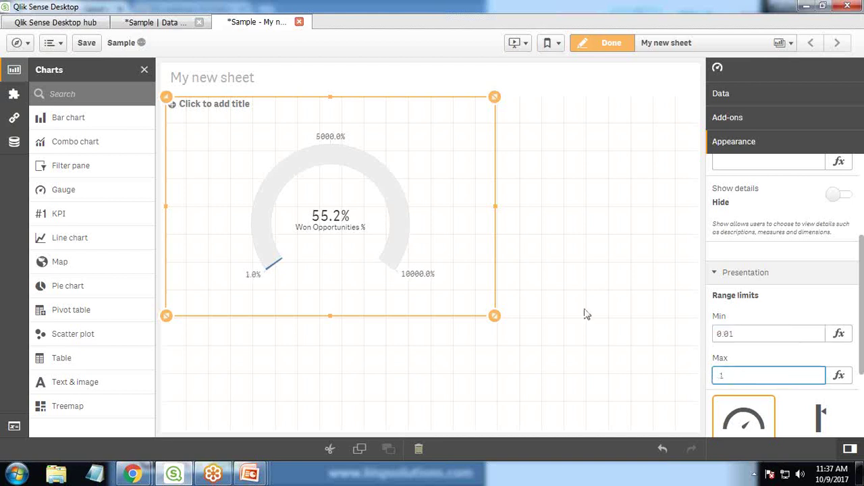
text(.1)
click(616, 377)
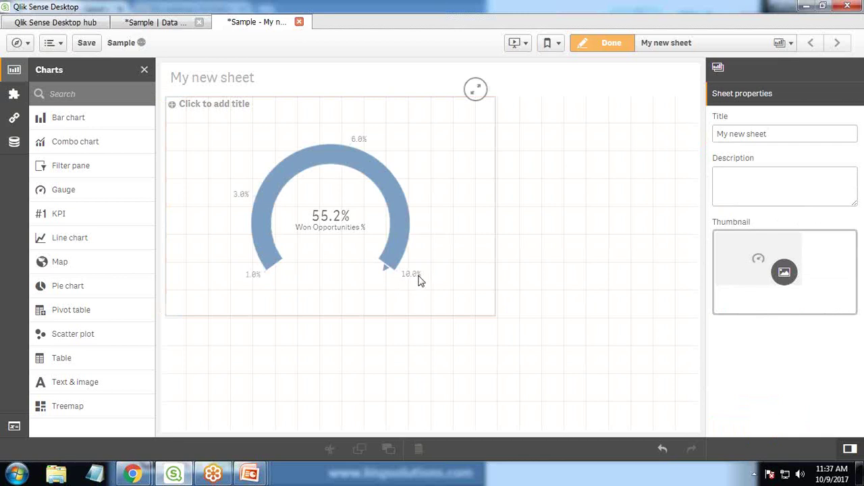
Step: Change the gauge's range limits to a minimum of 0.1 and a maximum of 1
click(293, 219)
scroll(837, 348, down, 5)
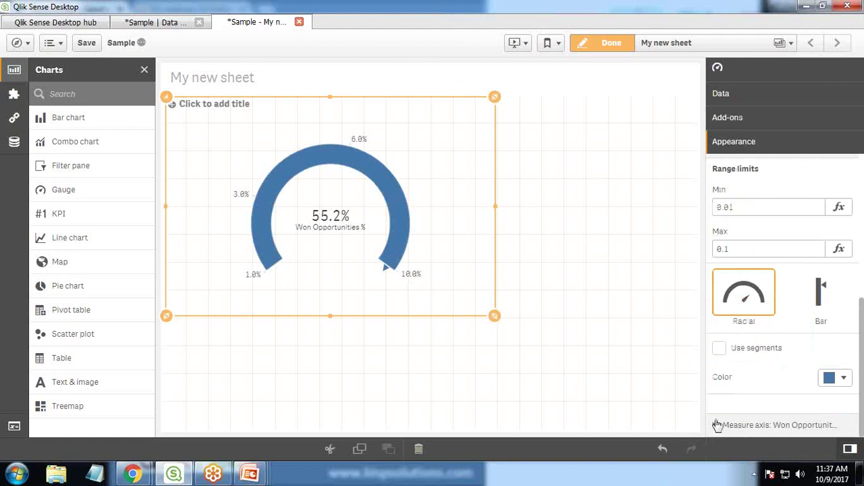
scroll(738, 230, up, 2)
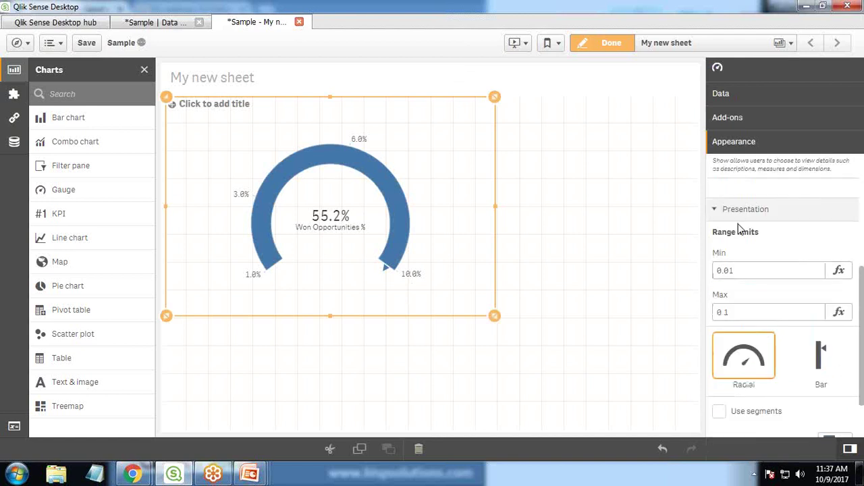
click(729, 272)
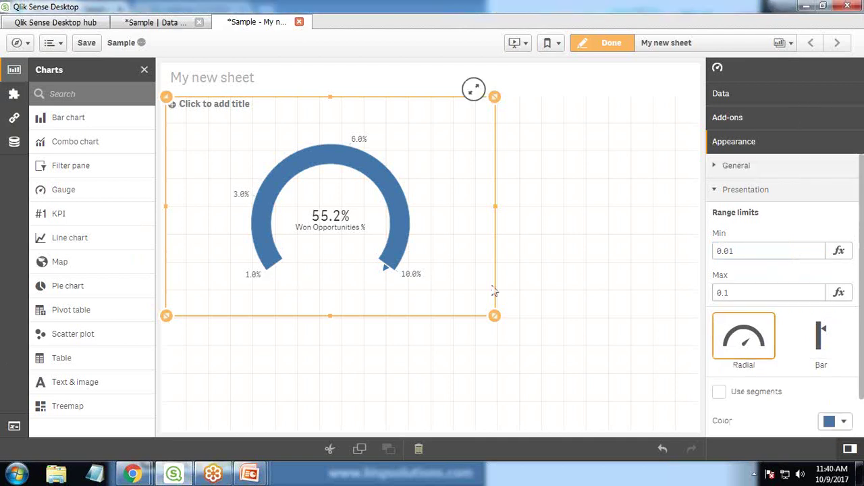
click(718, 254)
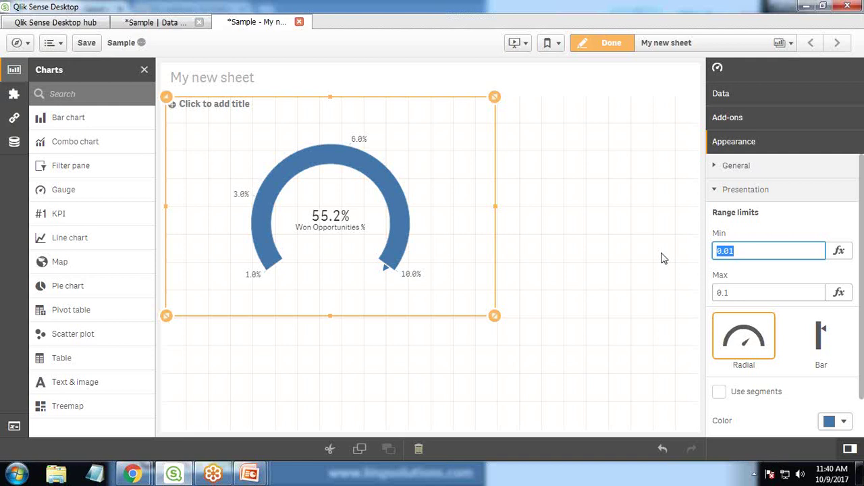
key(BackSpace)
click(715, 288)
click(388, 267)
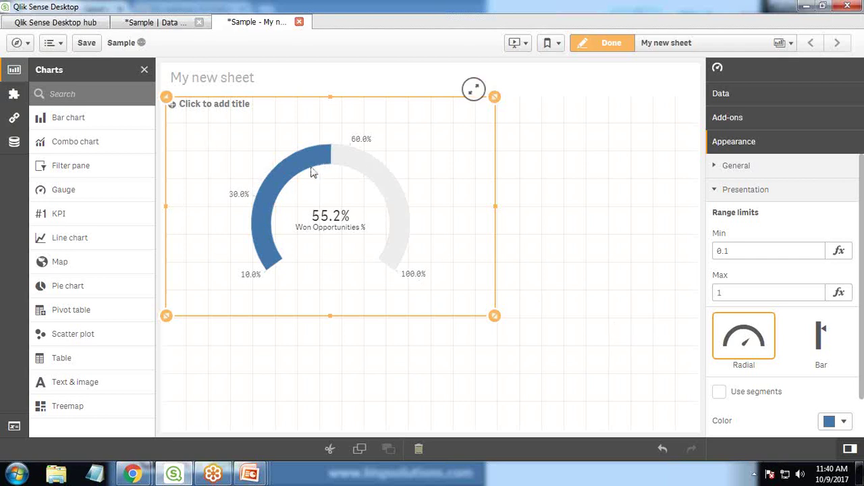
Step: Enable segments on the gauge and add three limits, placing the first at about 0.31, the second at about 0.63 and lowering the third slightly
click(720, 392)
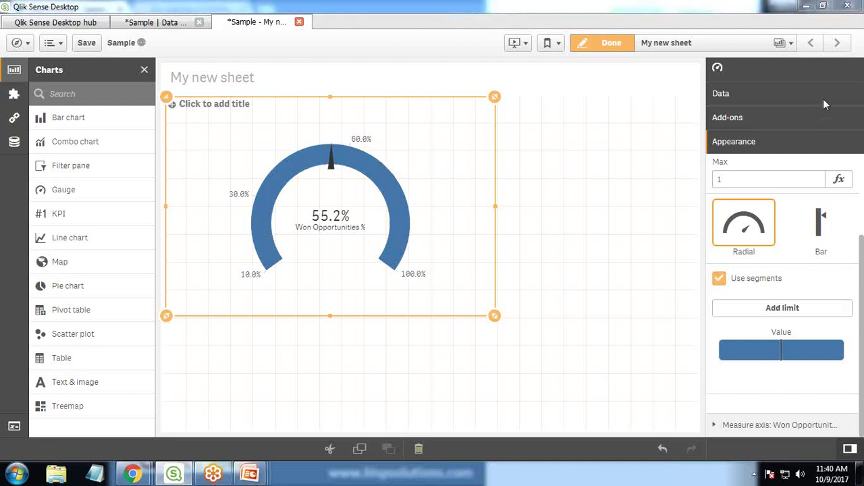
click(762, 308)
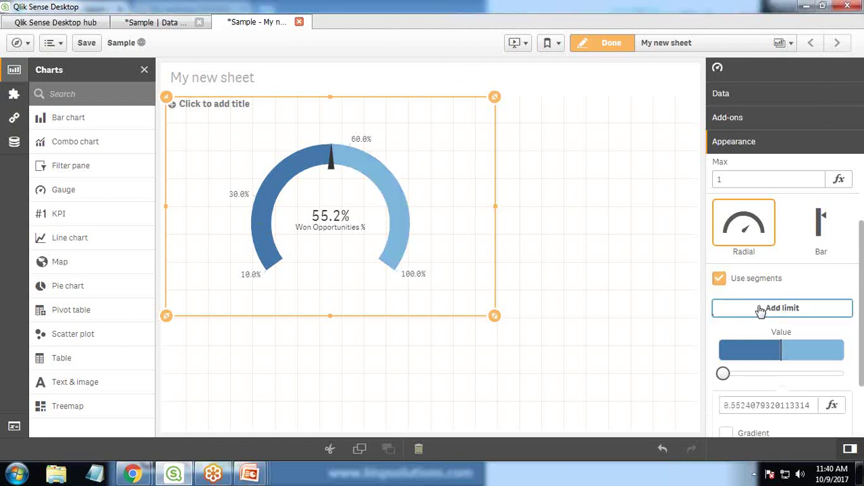
click(761, 307)
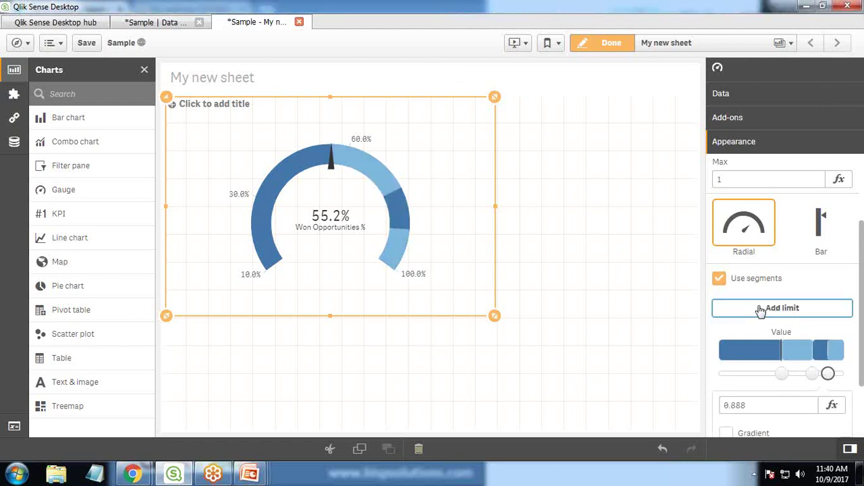
drag(781, 373, 762, 384)
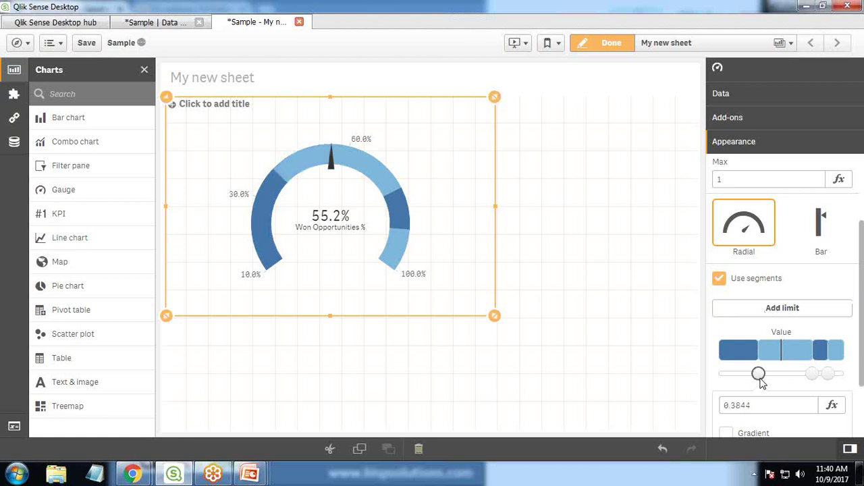
mouse_move(813, 373)
mouse_down()
mouse_move(790, 373)
mouse_move(819, 375)
mouse_up()
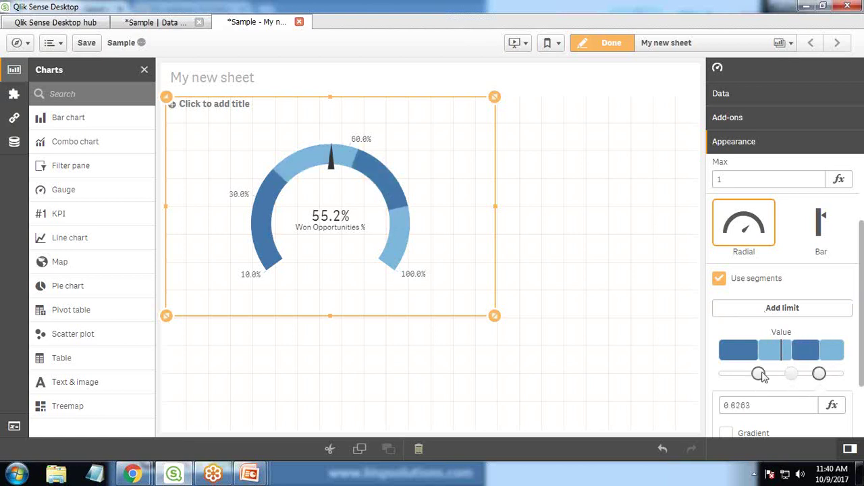
drag(759, 374, 748, 376)
Step: Color the gauge's first segment red (#f93f17) and its second segment orange (#f8981d)
click(733, 352)
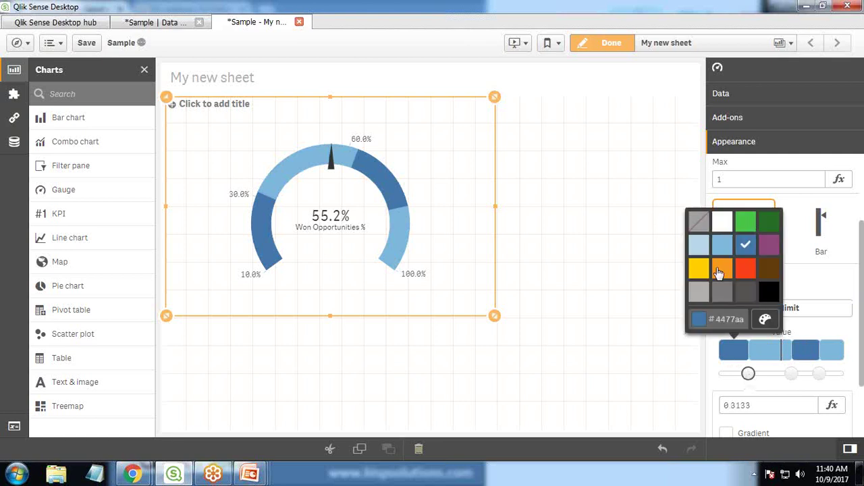
click(745, 269)
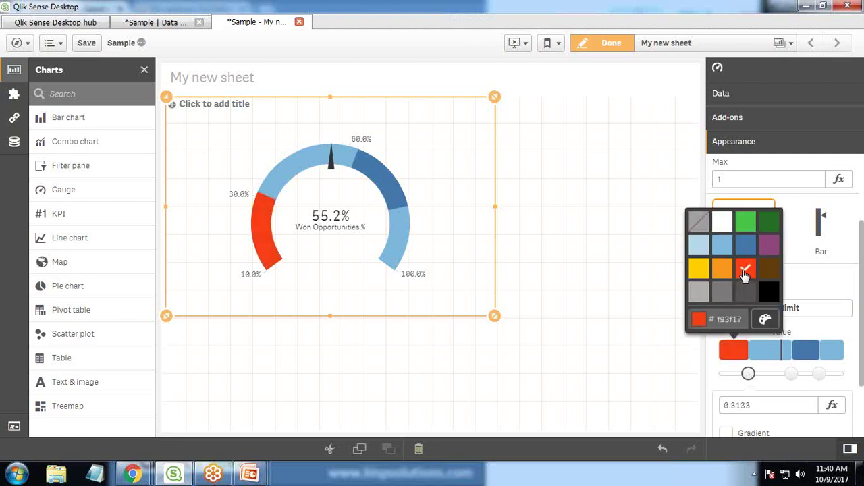
click(764, 357)
click(765, 357)
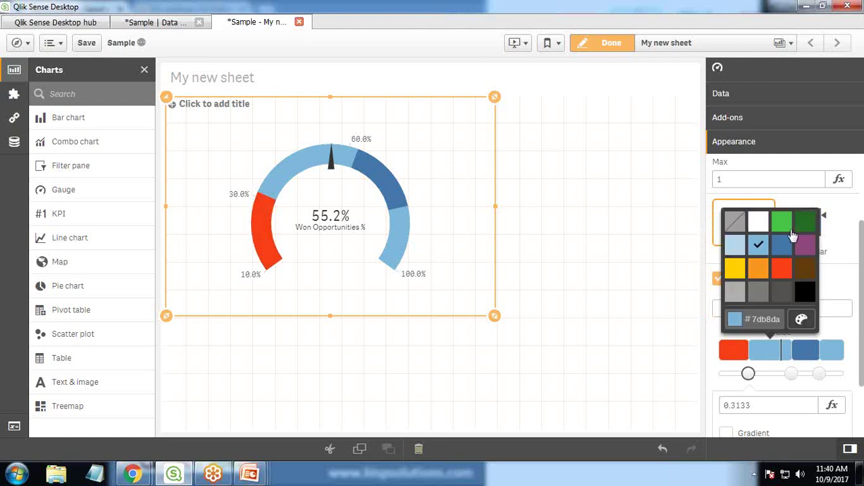
click(760, 272)
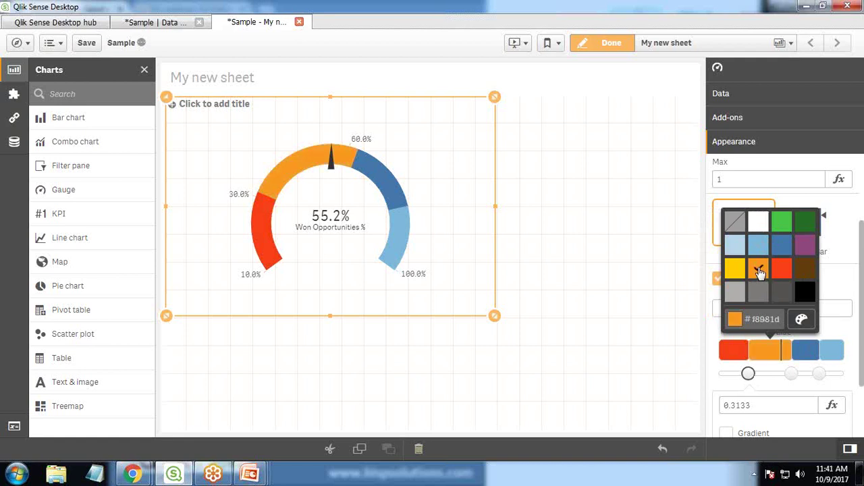
Step: Add a fourth limit to the gauge, lower the third limit to about 0.8 and color the third segment yellow (#ffcf02)
click(850, 315)
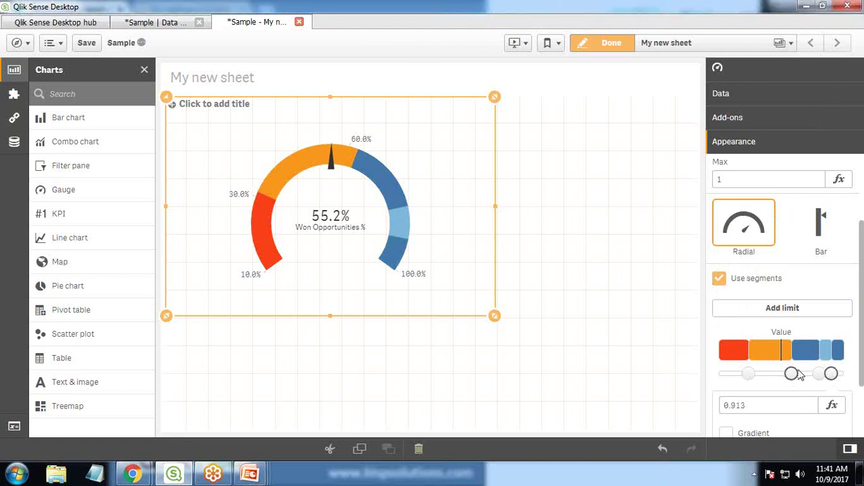
drag(831, 373, 816, 376)
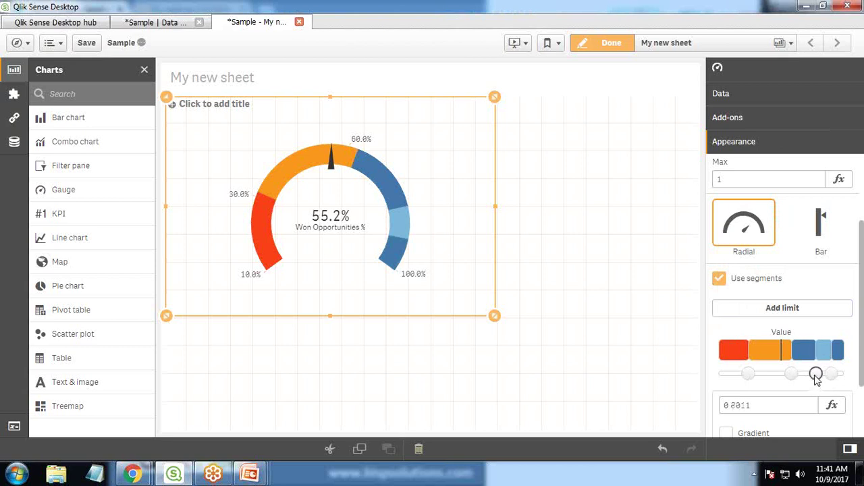
click(804, 351)
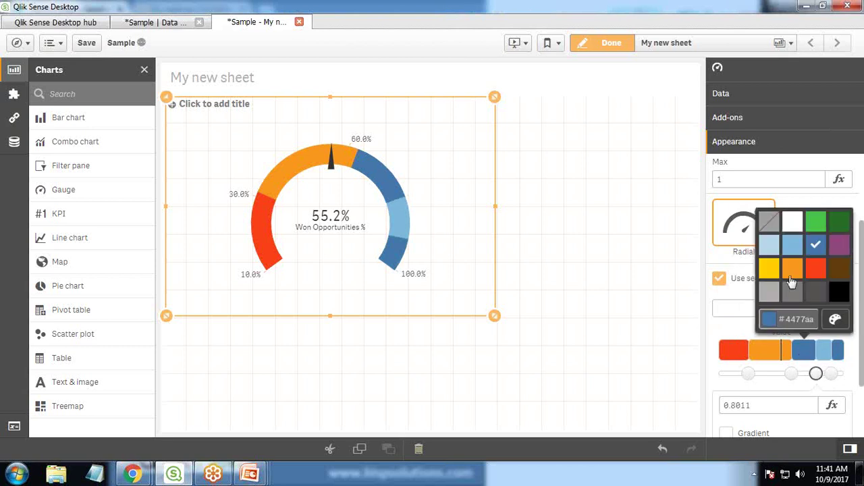
click(816, 270)
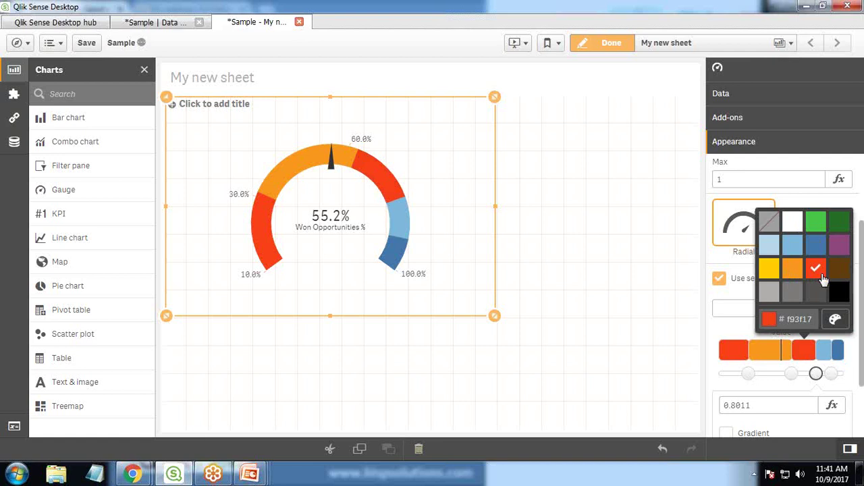
click(771, 270)
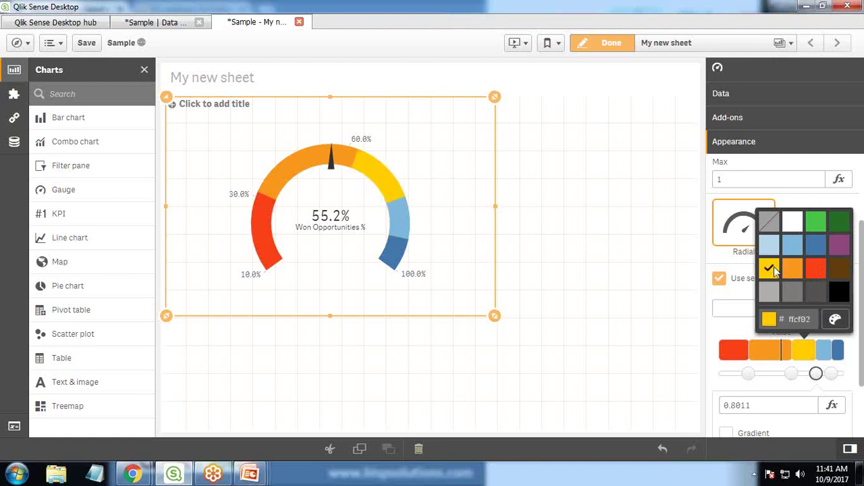
Step: Raise the gauge's third limit to about 0.91 and color the last segment dark green (#276e27)
click(828, 361)
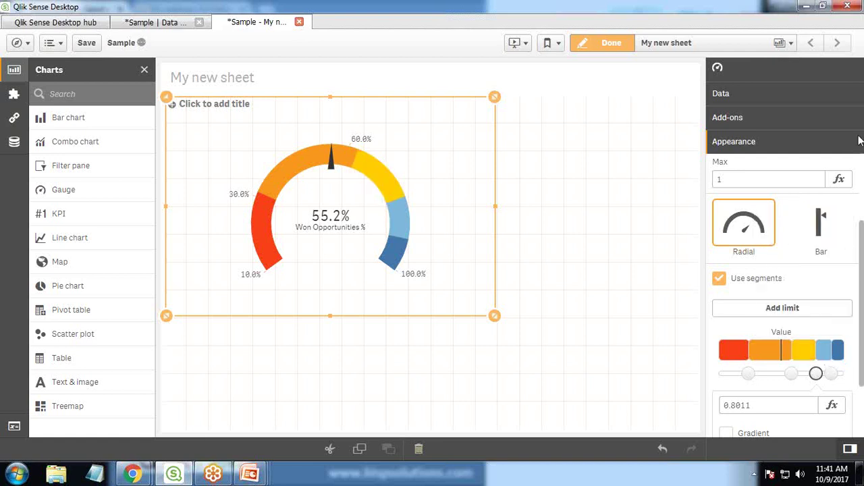
click(825, 355)
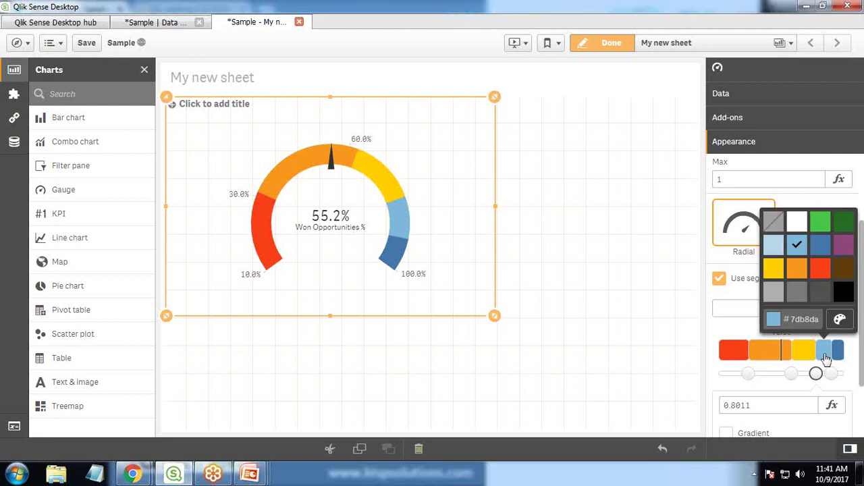
drag(816, 376, 837, 374)
click(839, 356)
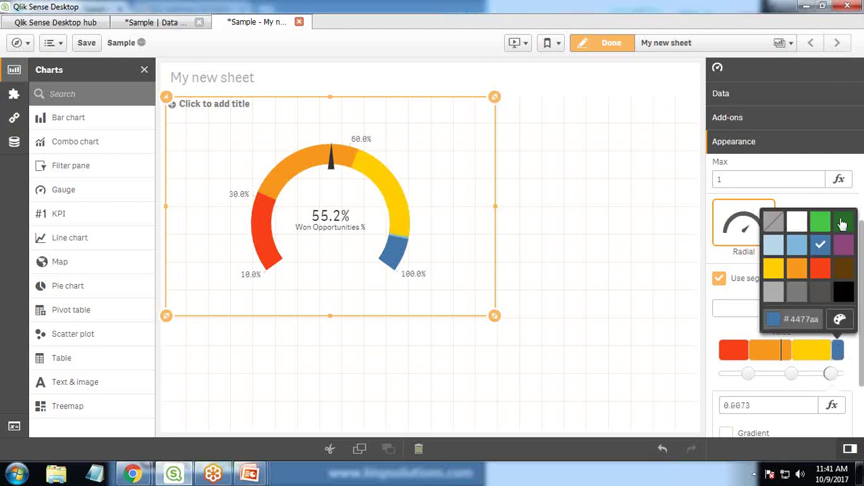
click(843, 220)
Step: Turn on the gradient for the gauge's third limit, between the yellow segment and its neighbour
scroll(729, 380, down, 2)
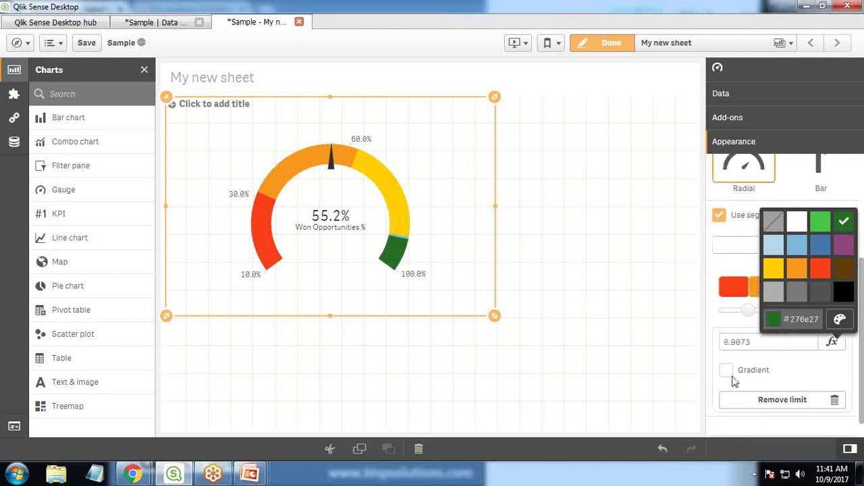
click(731, 290)
click(730, 291)
click(727, 374)
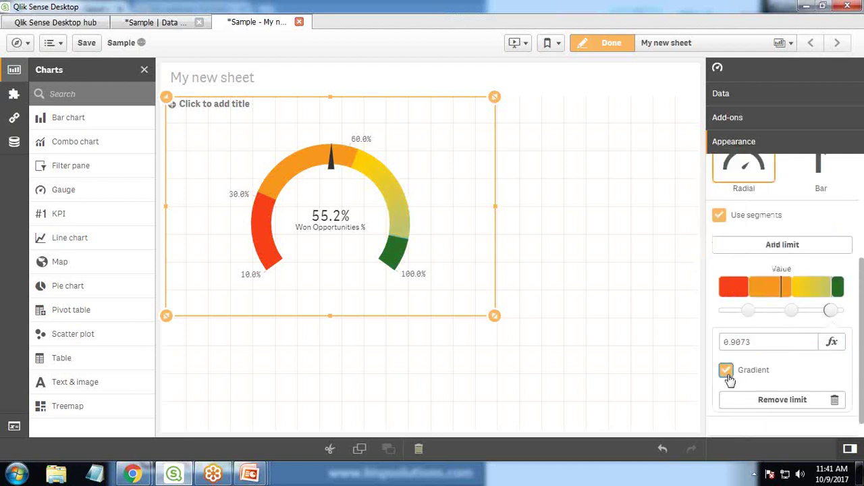
click(765, 287)
click(640, 364)
click(400, 237)
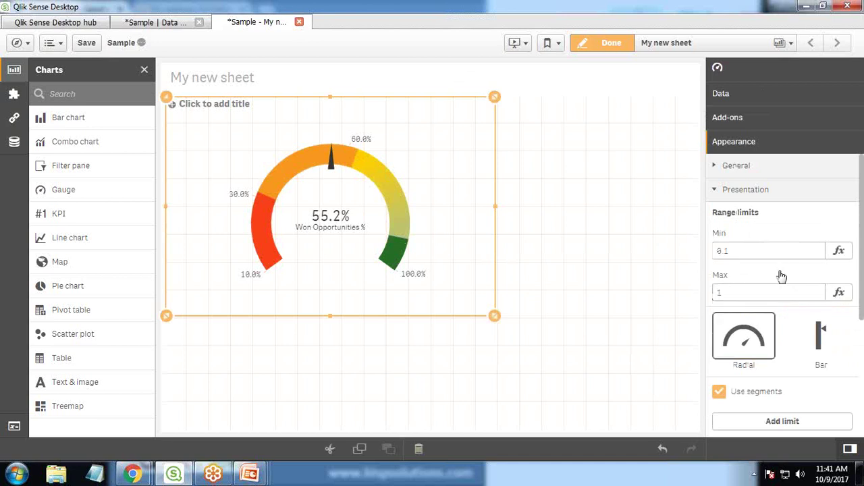
Step: Turn on the gradient for the gauge's fourth limit, at the start of the dark green segment
scroll(781, 283, down, 3)
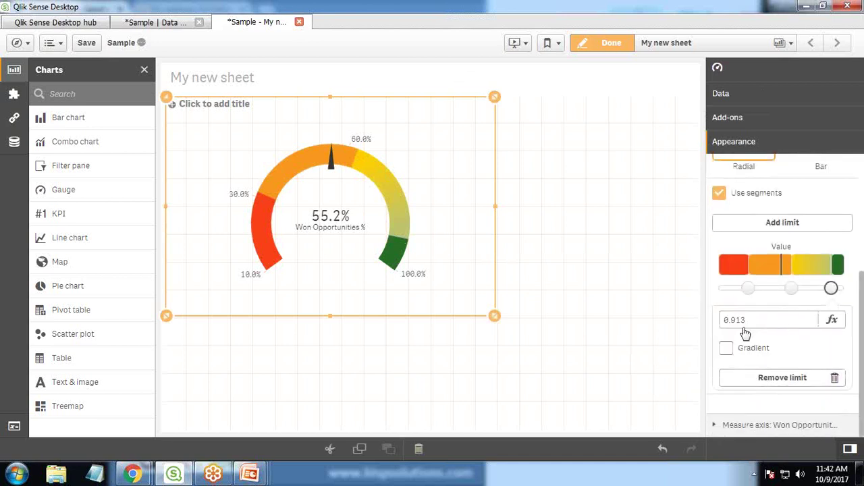
click(726, 349)
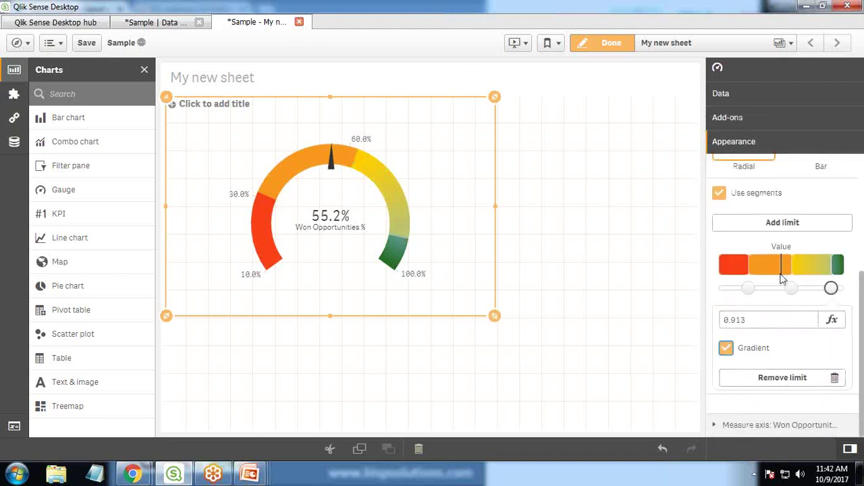
click(812, 270)
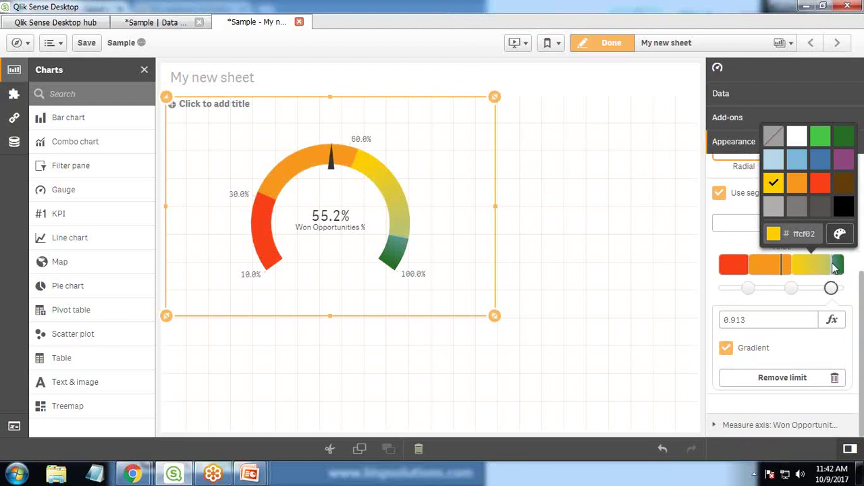
click(664, 362)
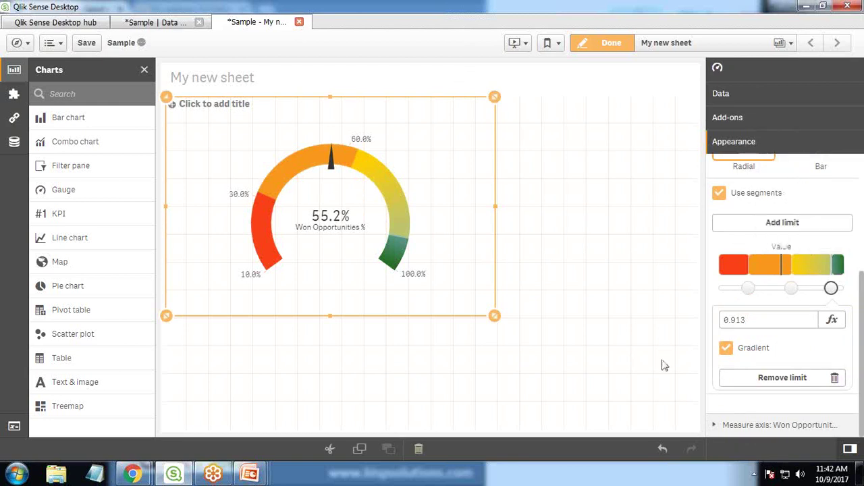
Step: Lower the gauge's third limit, move the second limit to about 0.59 and turn on the second limit's gradient
click(397, 216)
scroll(835, 308, down, 3)
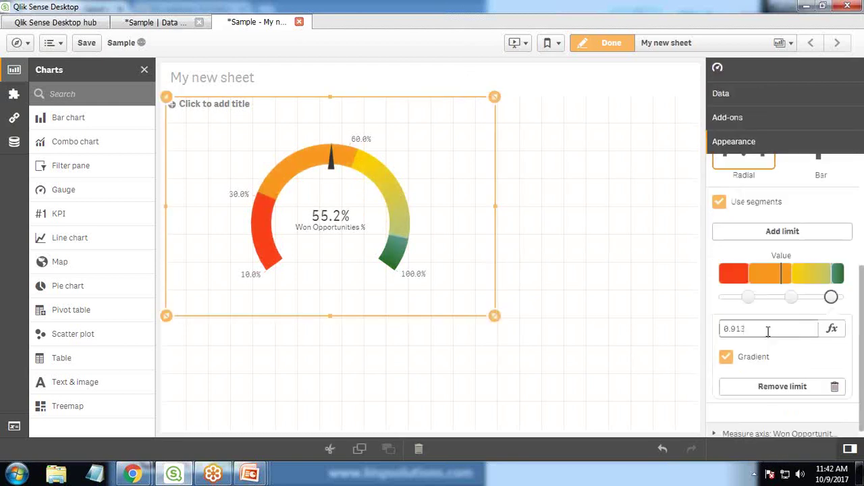
click(813, 279)
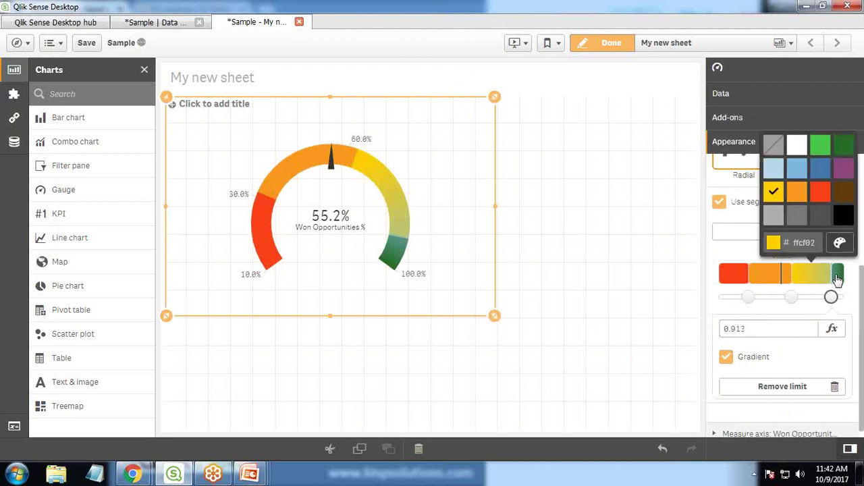
click(838, 281)
drag(835, 301, 787, 299)
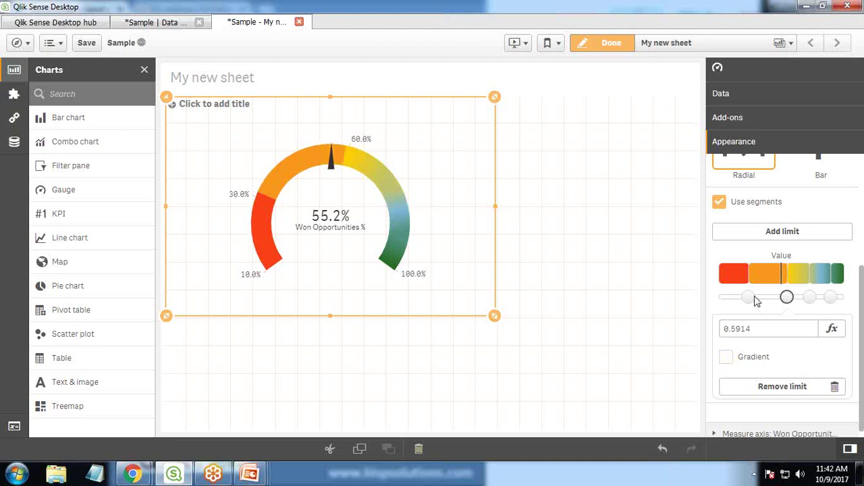
click(733, 358)
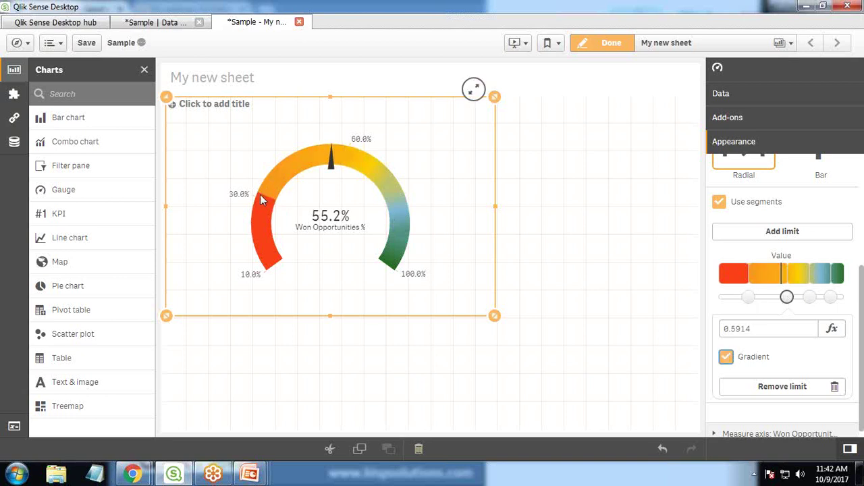
Step: Lower the second limit slightly, move the first limit to about 0.325 and turn on the gradient between the red and orange segments
click(735, 274)
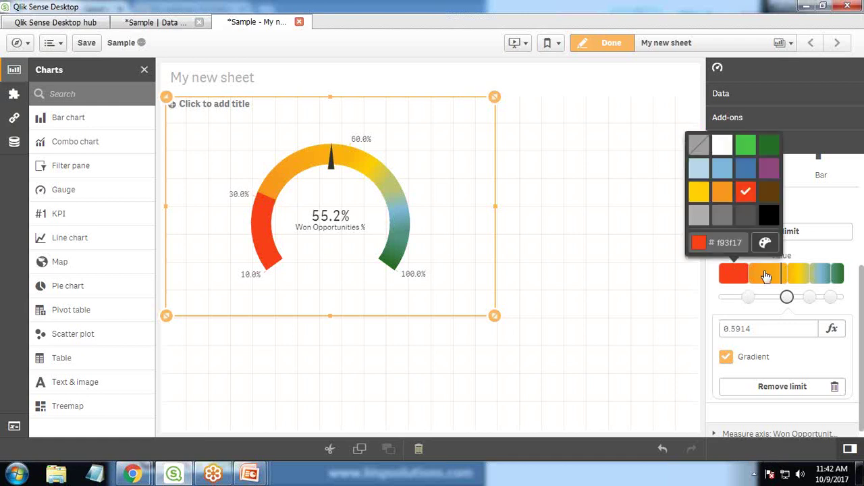
click(767, 275)
click(766, 275)
click(758, 282)
click(760, 278)
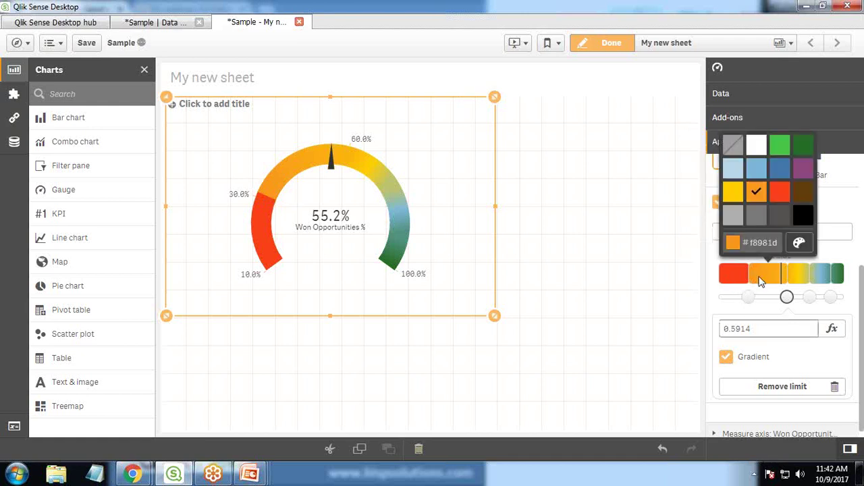
click(437, 290)
drag(787, 298, 751, 299)
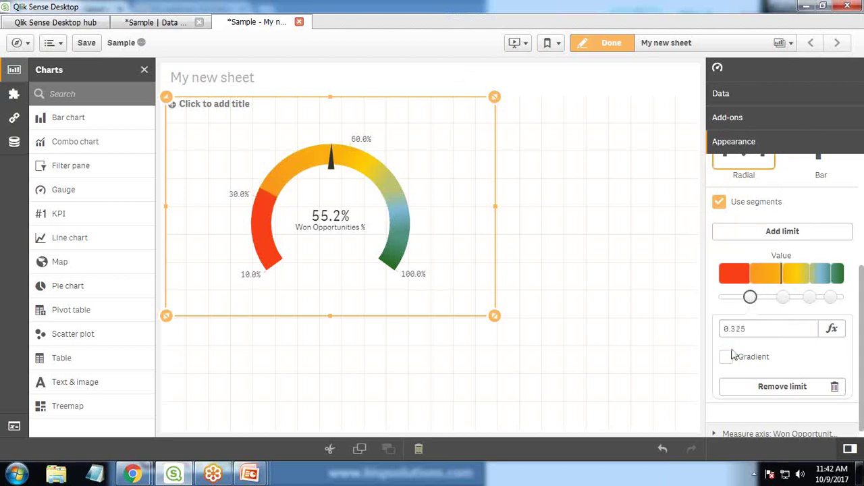
click(733, 356)
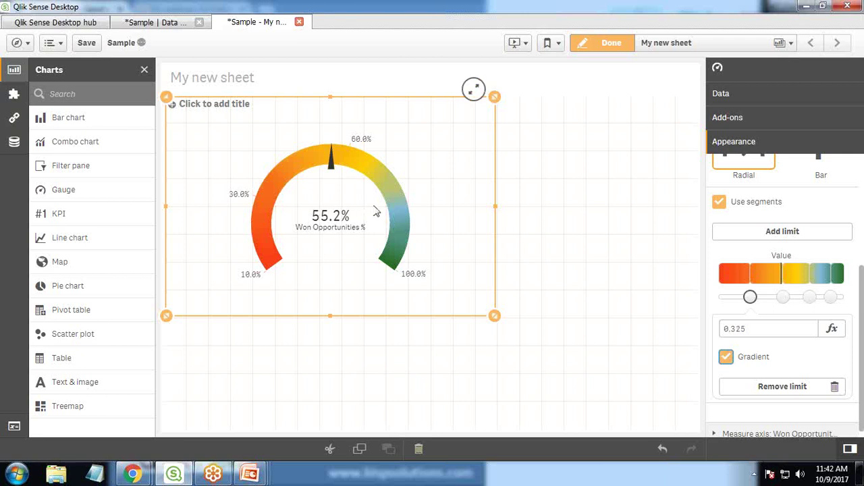
Step: Resize the gauge on the sheet to be two grid columns narrower and one grid row shorter
drag(495, 316, 475, 315)
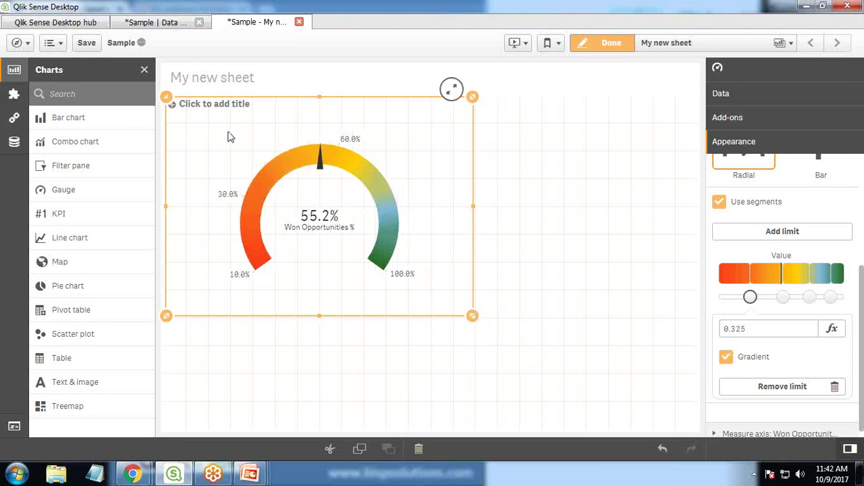
drag(237, 133, 362, 135)
drag(474, 317, 451, 312)
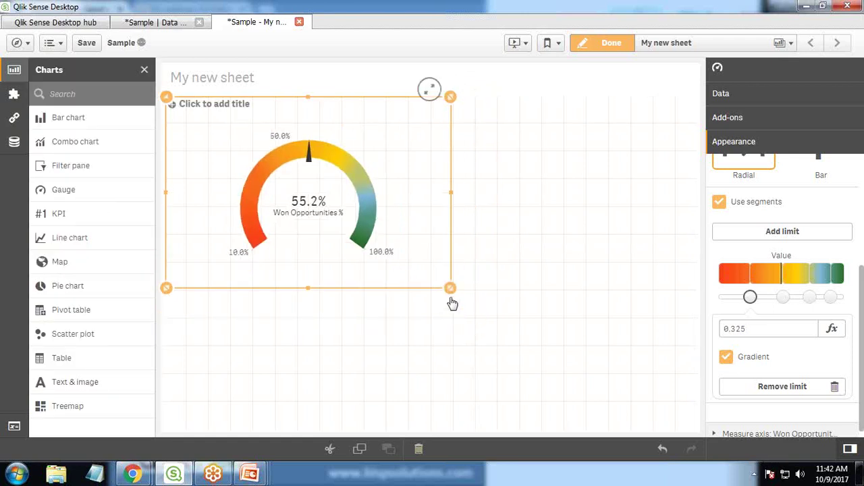